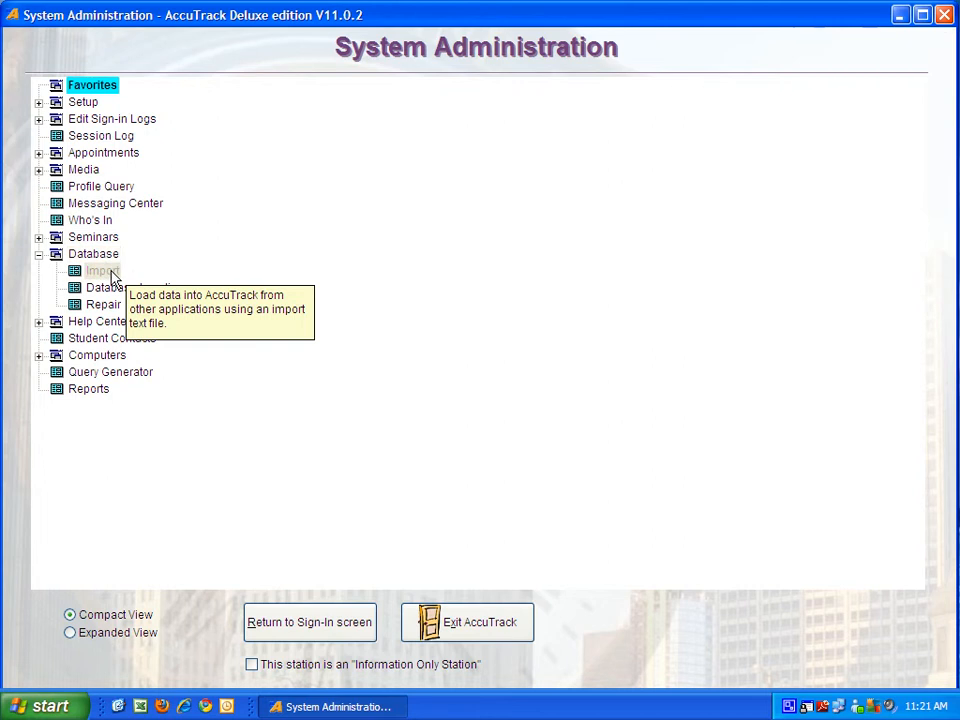
- Set the import's target table to Student Registration and choose Student Registration.csv from all file types as the file to import
{"action": "left_click", "coordinate": [681, 273]}
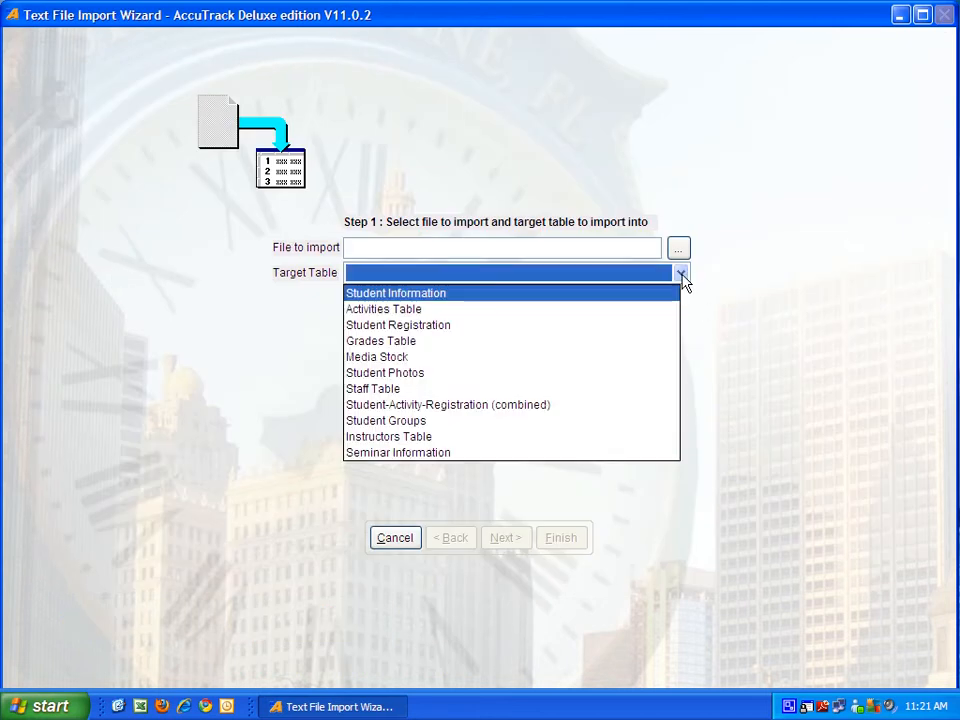
{"action": "left_click", "coordinate": [448, 334]}
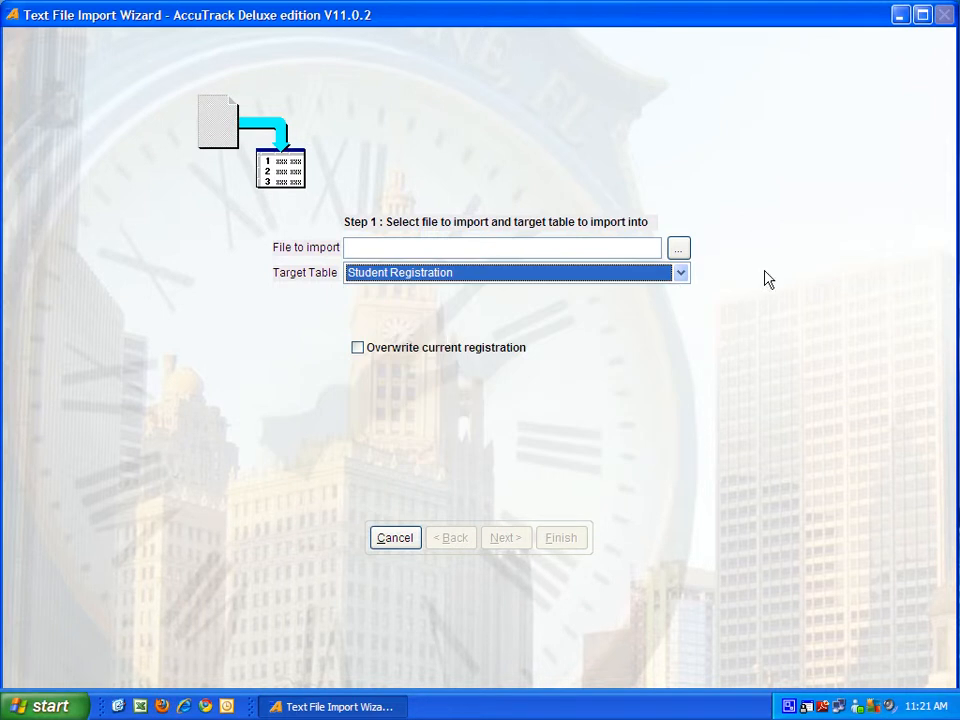
{"action": "left_click", "coordinate": [678, 250]}
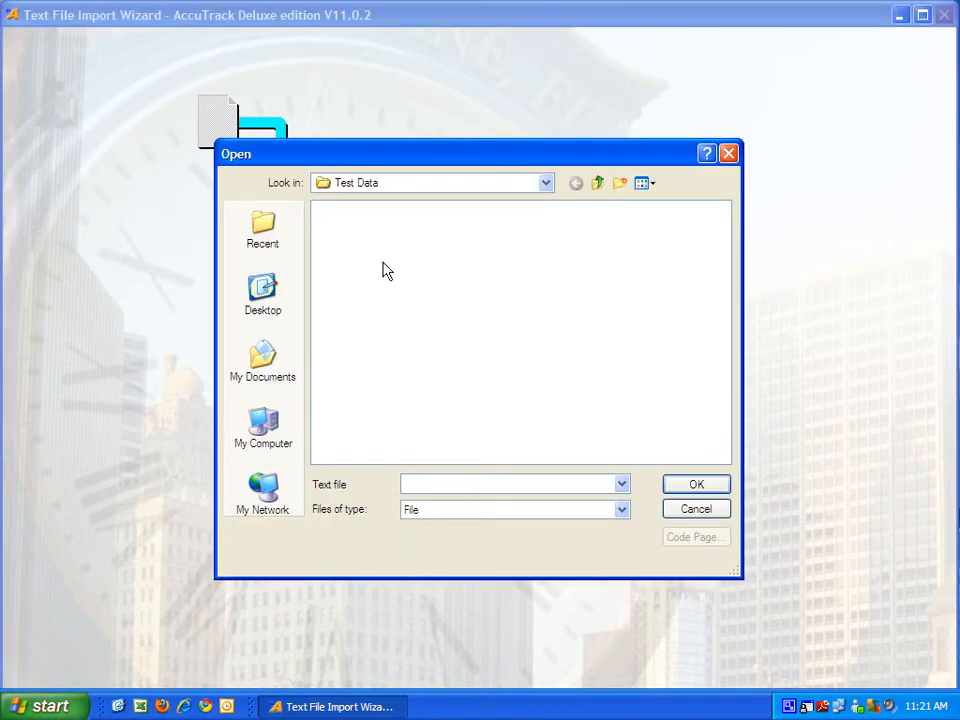
{"action": "left_click", "coordinate": [486, 512]}
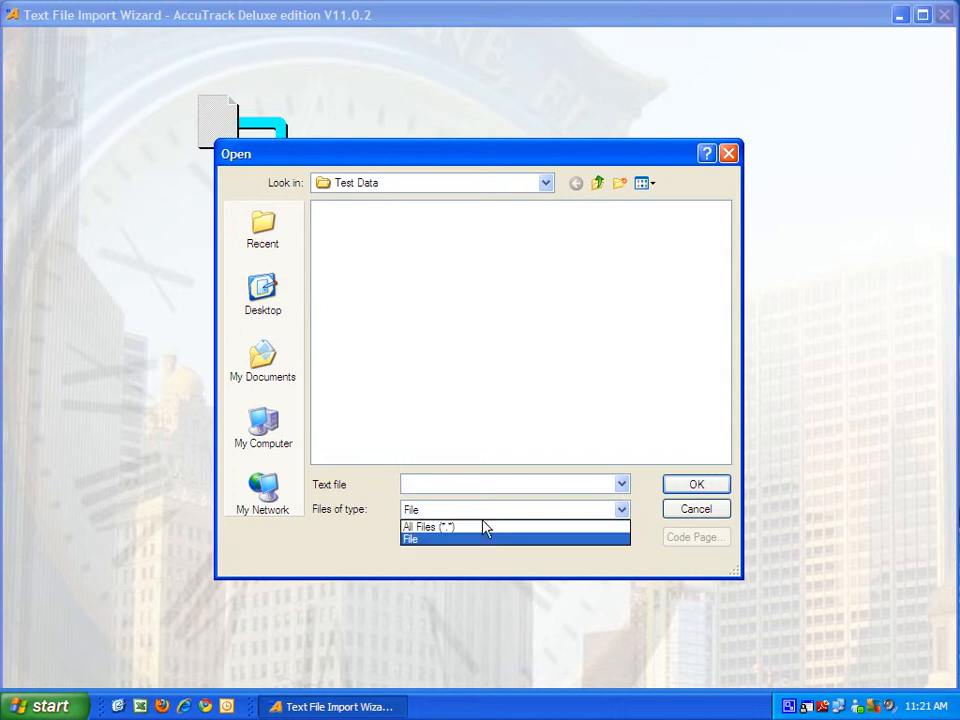
{"action": "left_click", "coordinate": [486, 524]}
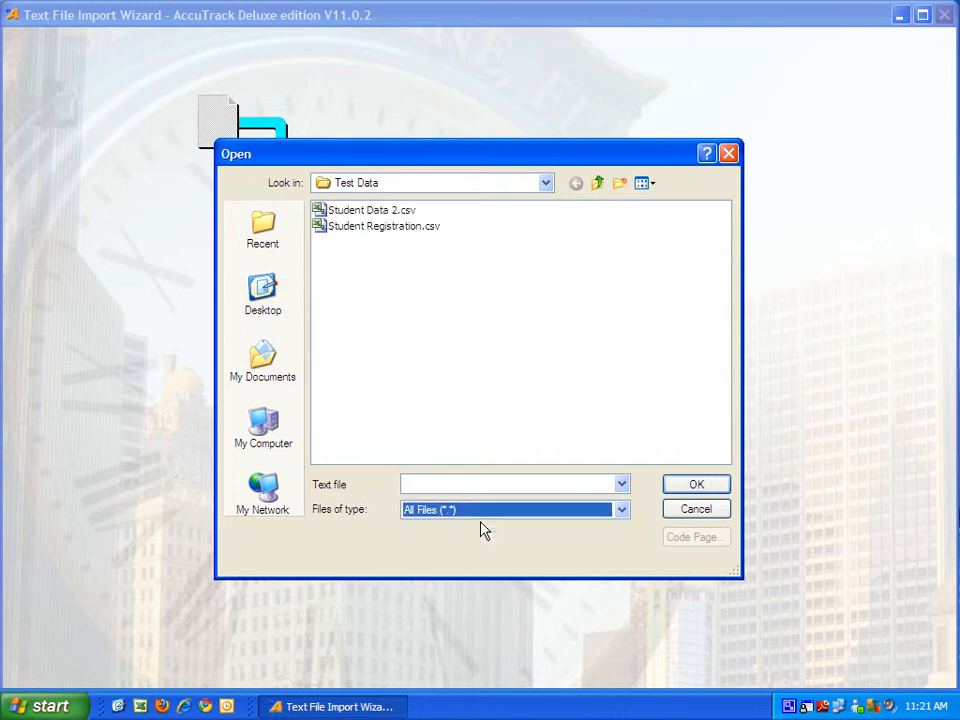
{"action": "left_click", "coordinate": [365, 232]}
{"action": "left_click", "coordinate": [712, 486]}
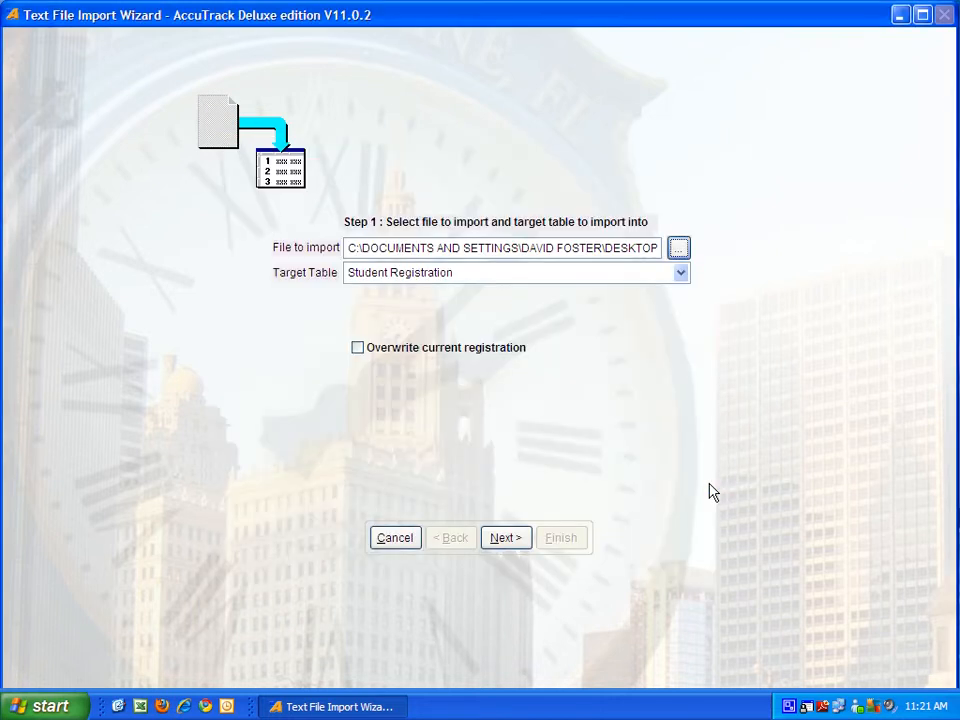
- Enable overwriting of the current registration and continue to the file type settings
{"action": "left_click", "coordinate": [358, 349]}
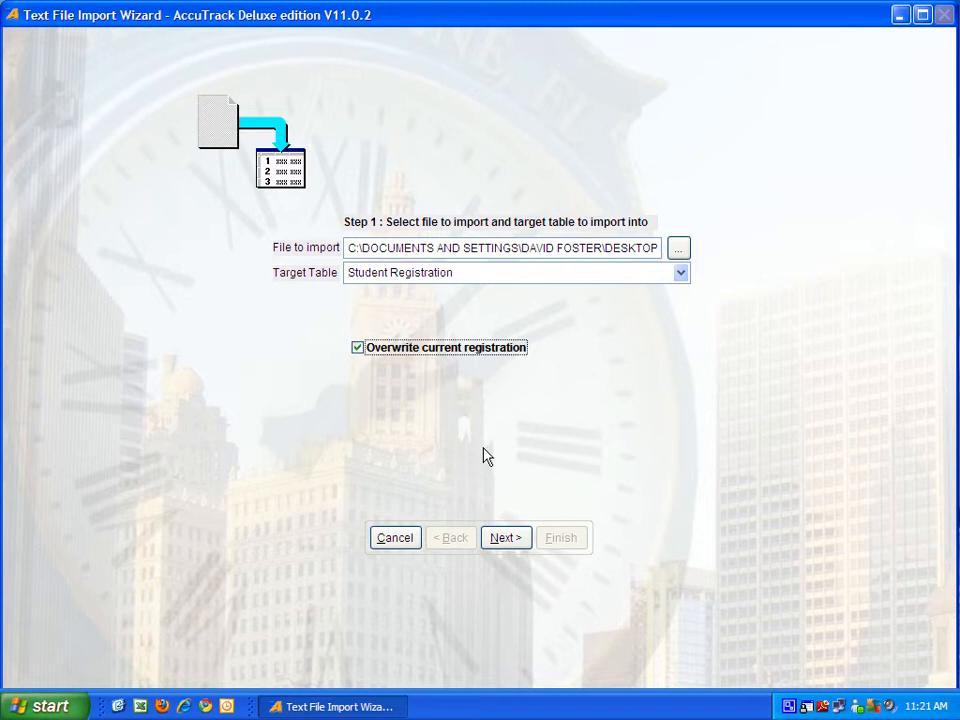
{"action": "left_click", "coordinate": [366, 352]}
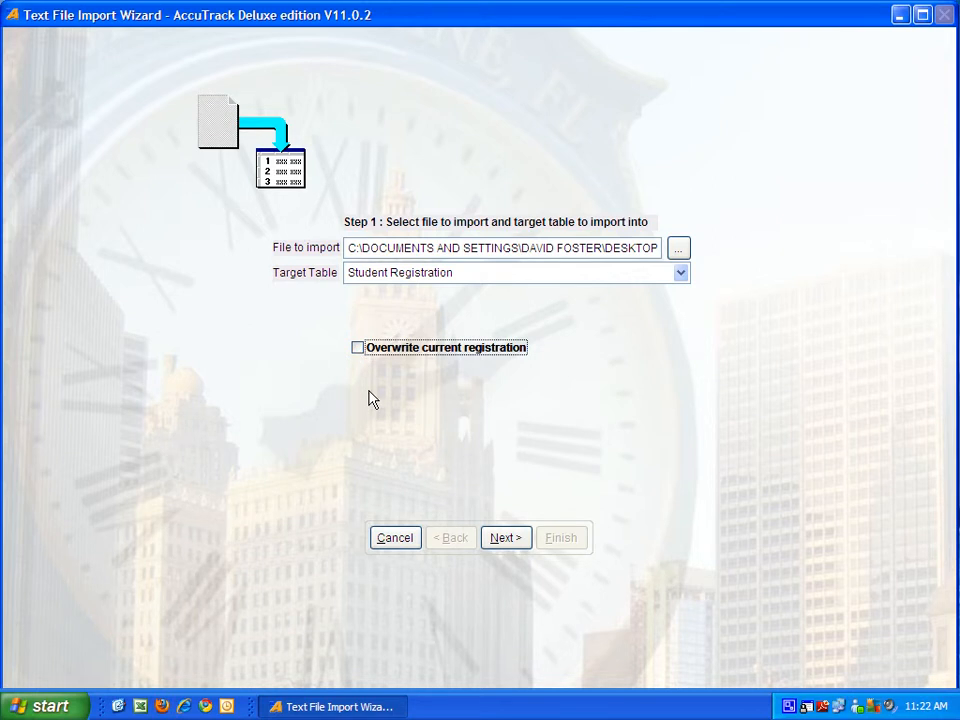
{"action": "left_click", "coordinate": [369, 354]}
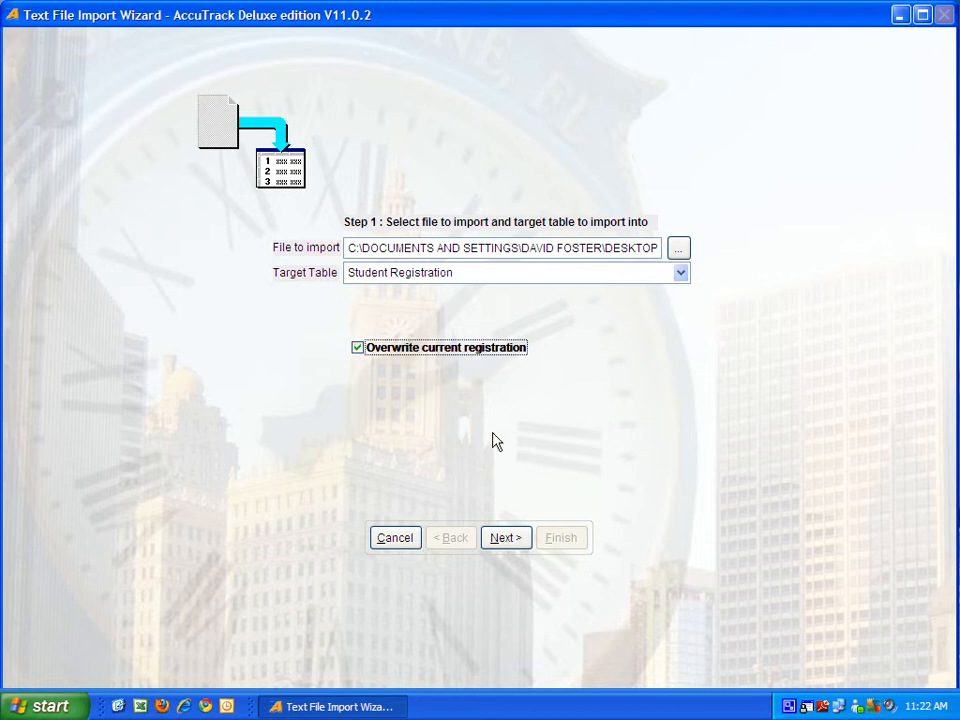
{"action": "left_click", "coordinate": [506, 538]}
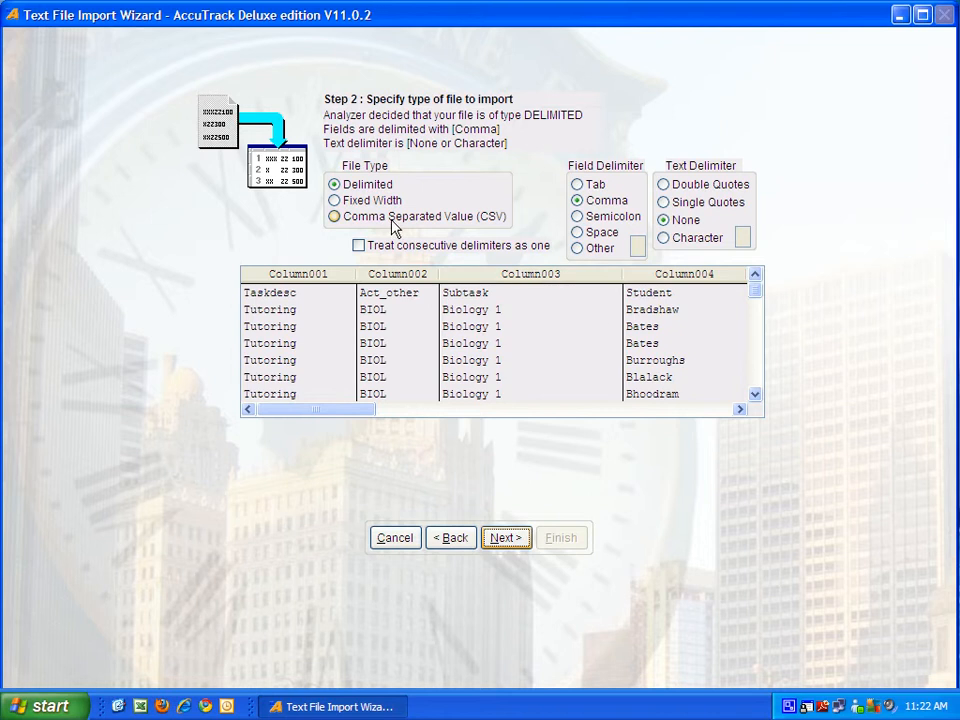
- Preview the import file as Fixed Width and switch the file type back to Delimited
{"action": "left_click", "coordinate": [334, 200]}
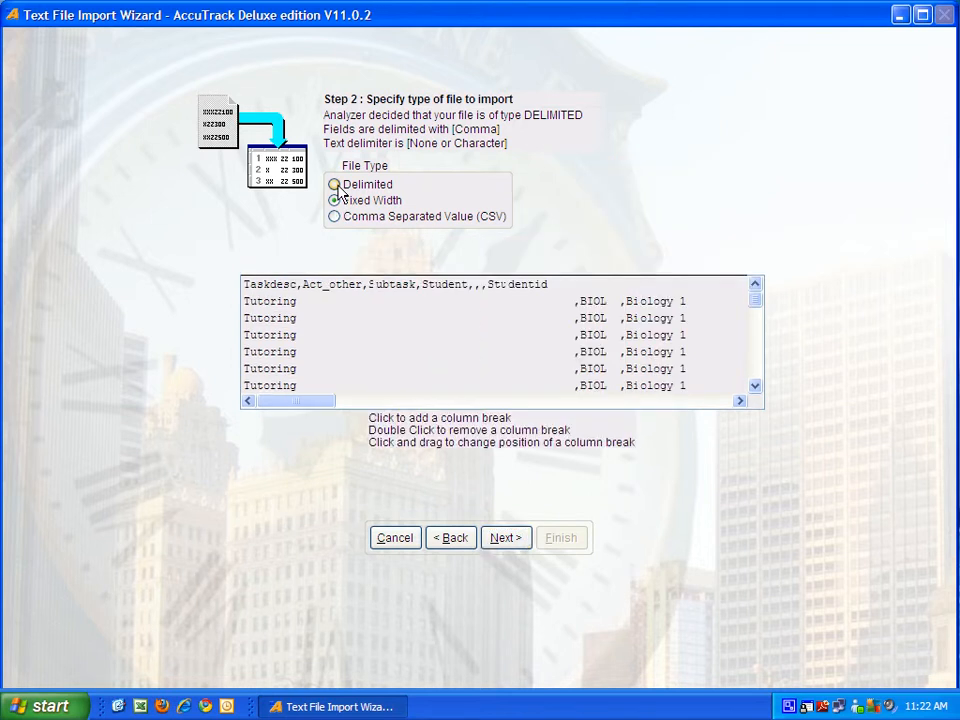
{"action": "left_click", "coordinate": [336, 185]}
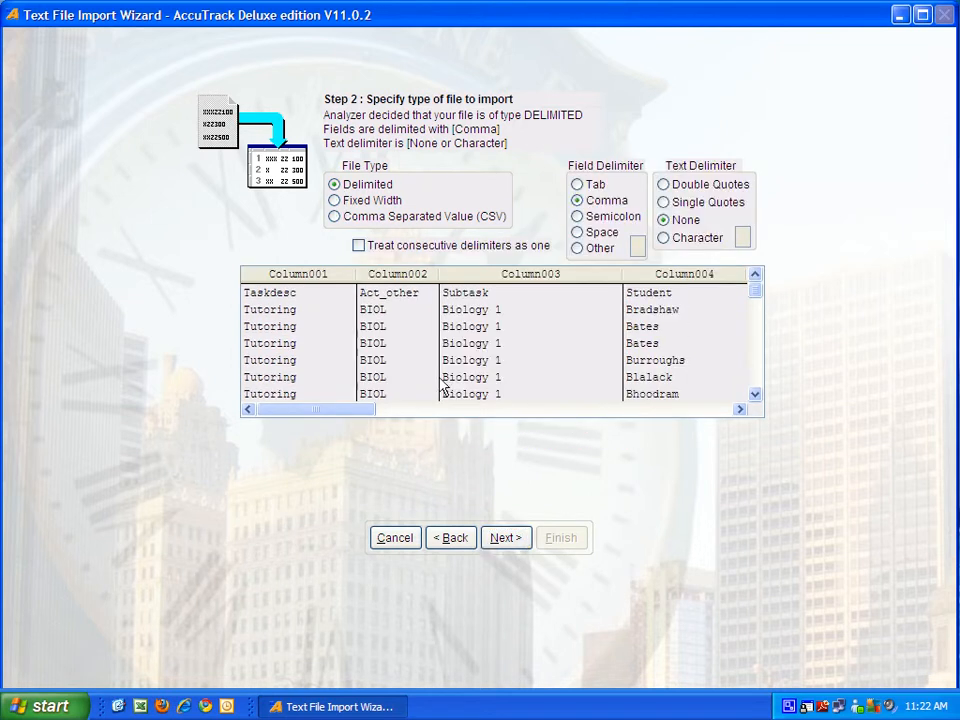
{"action": "left_click", "coordinate": [336, 199]}
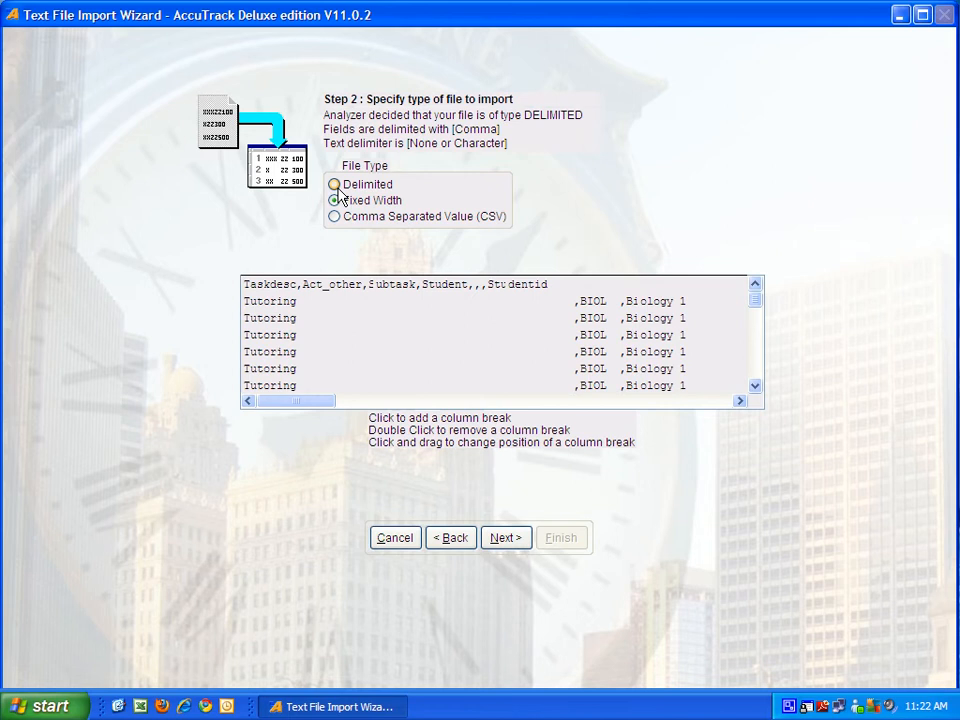
{"action": "left_click", "coordinate": [339, 189]}
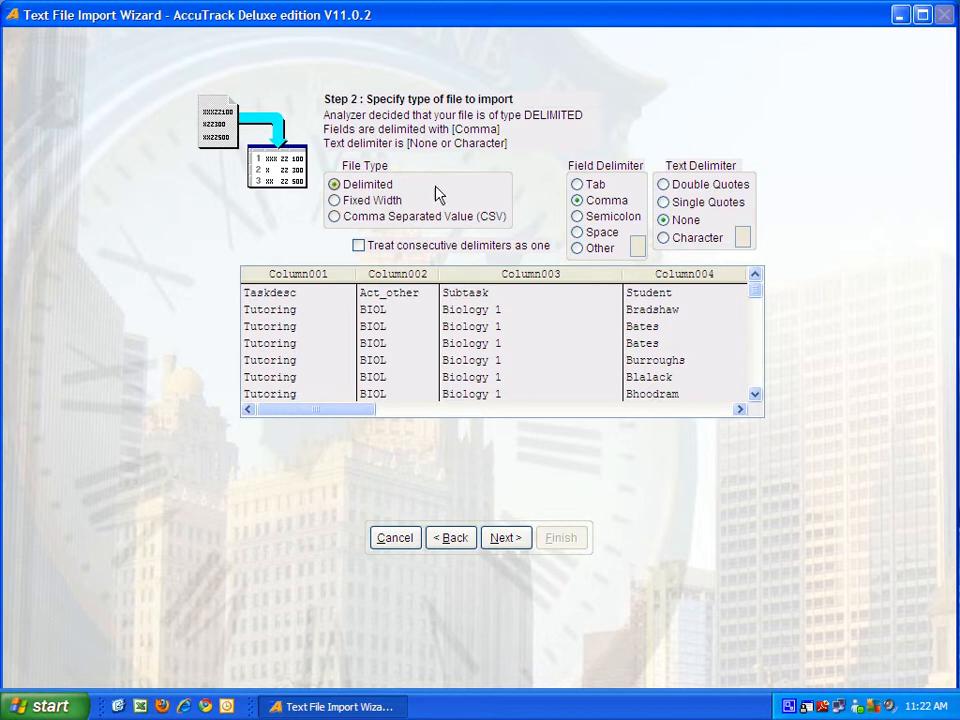
- Clear the existing field mappings, then map COLUMN001 to Category, COLUMN002 to Identification and COLUMN003 to Activity
{"action": "left_click", "coordinate": [522, 544]}
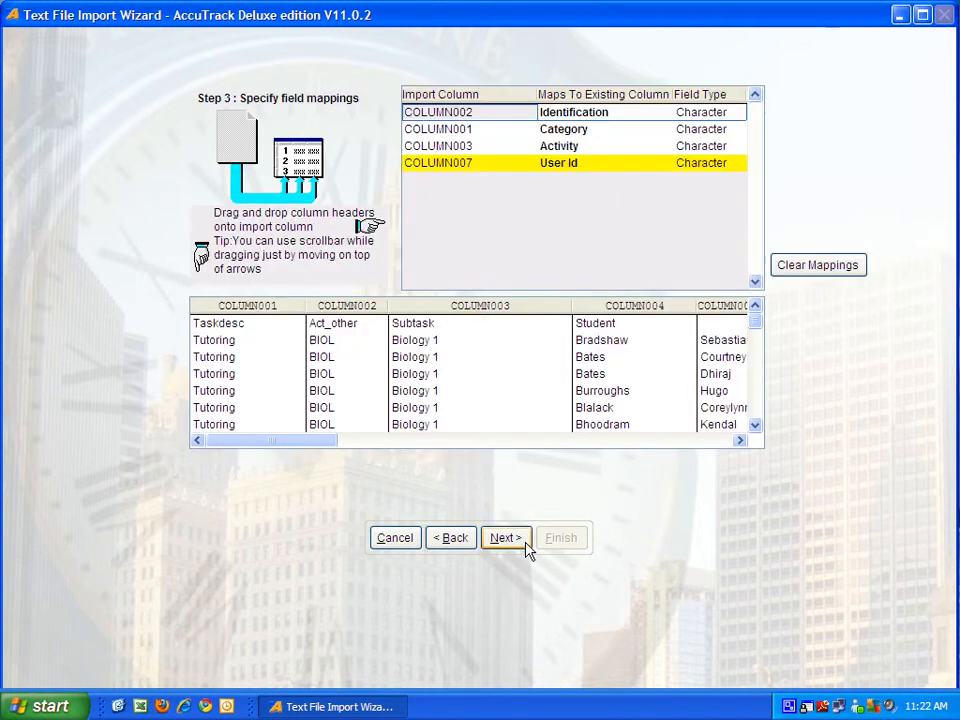
{"action": "left_click", "coordinate": [798, 268]}
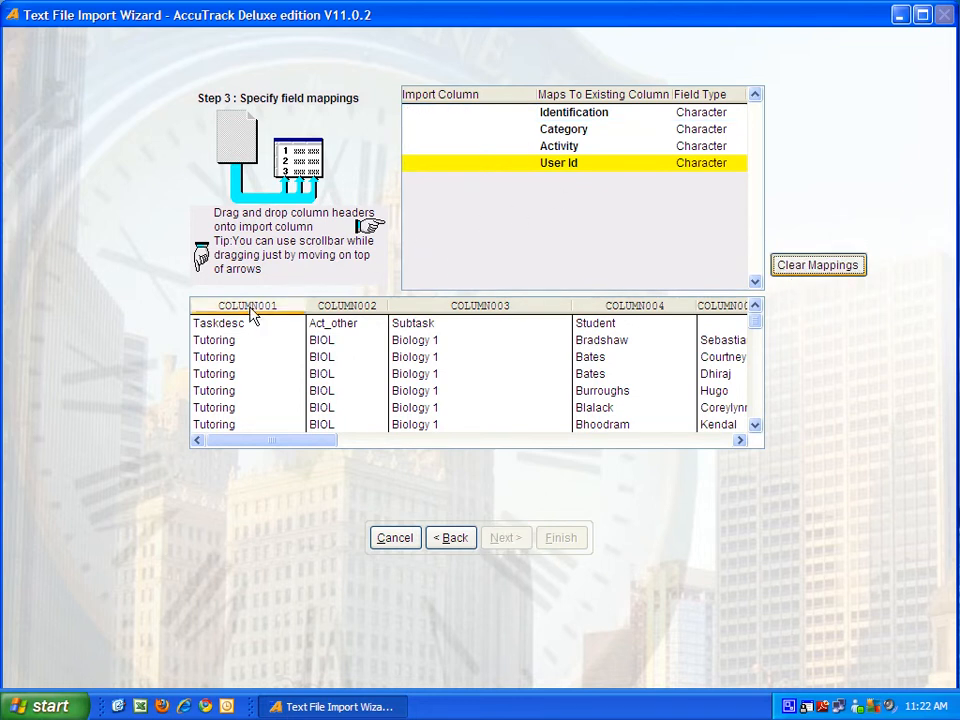
{"action": "left_click_drag", "start_coordinate": [253, 315], "coordinate": [481, 142]}
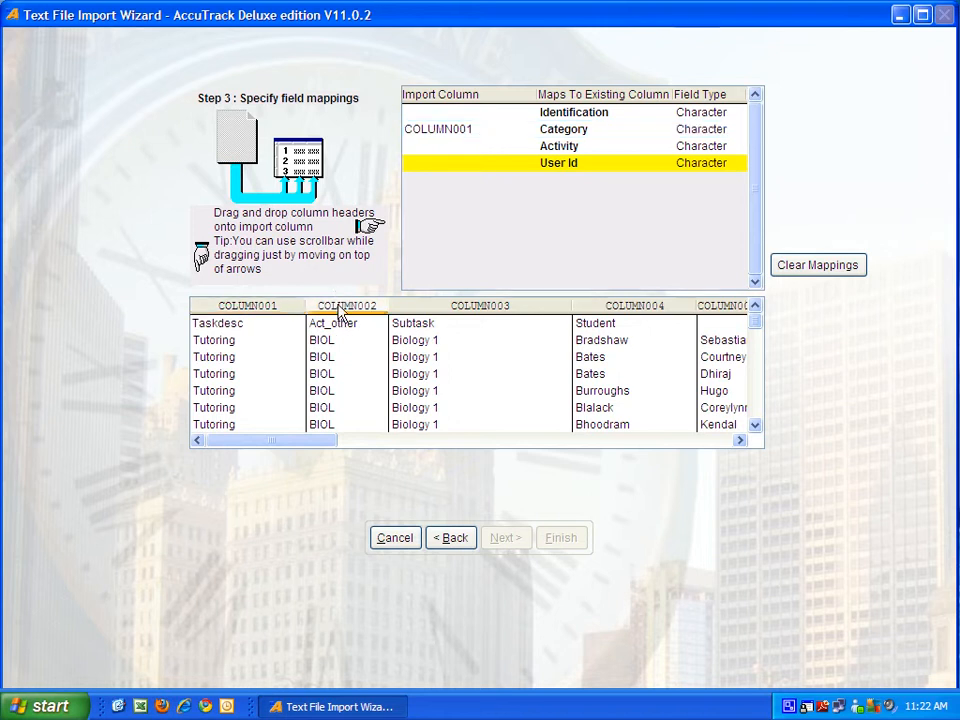
{"action": "left_click_drag", "start_coordinate": [340, 313], "coordinate": [448, 123]}
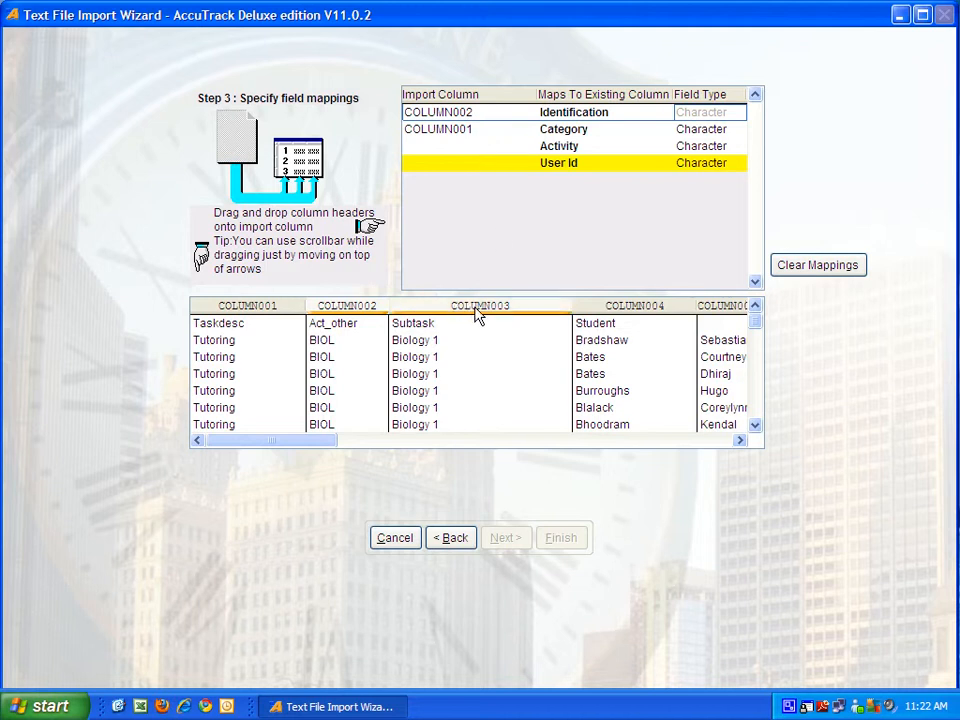
{"action": "left_click_drag", "start_coordinate": [477, 315], "coordinate": [481, 148]}
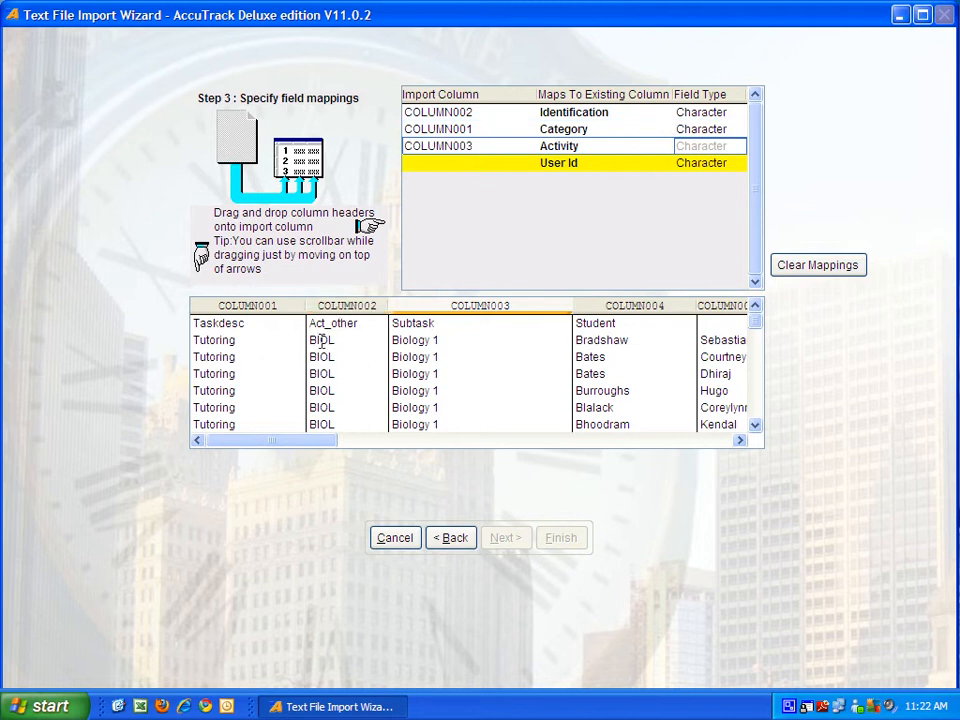
{"action": "left_click", "coordinate": [490, 146]}
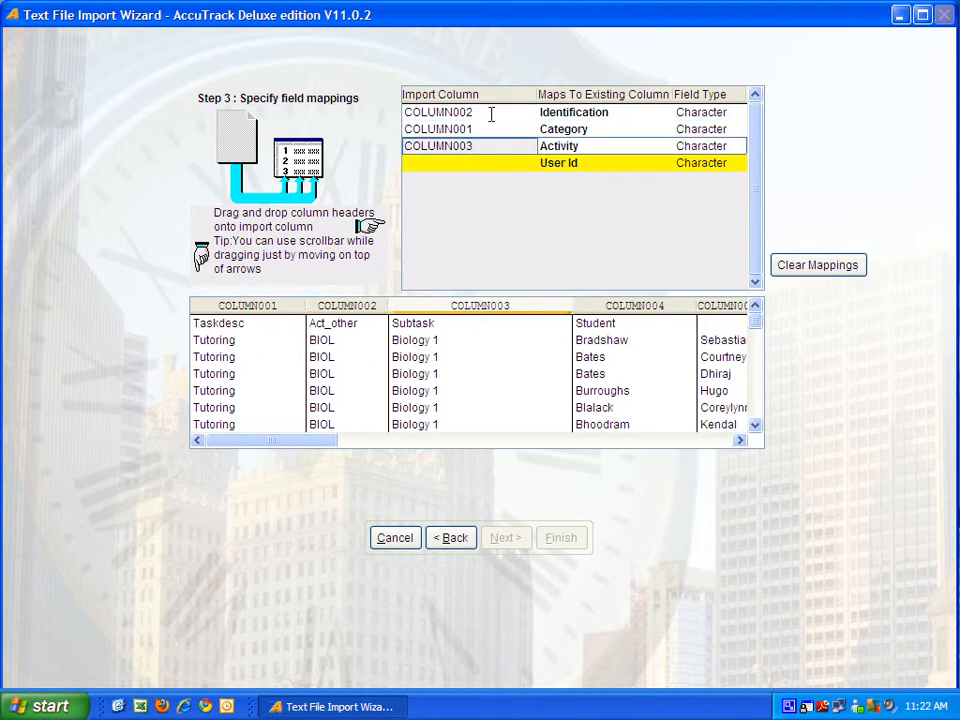
{"action": "left_click", "coordinate": [490, 113]}
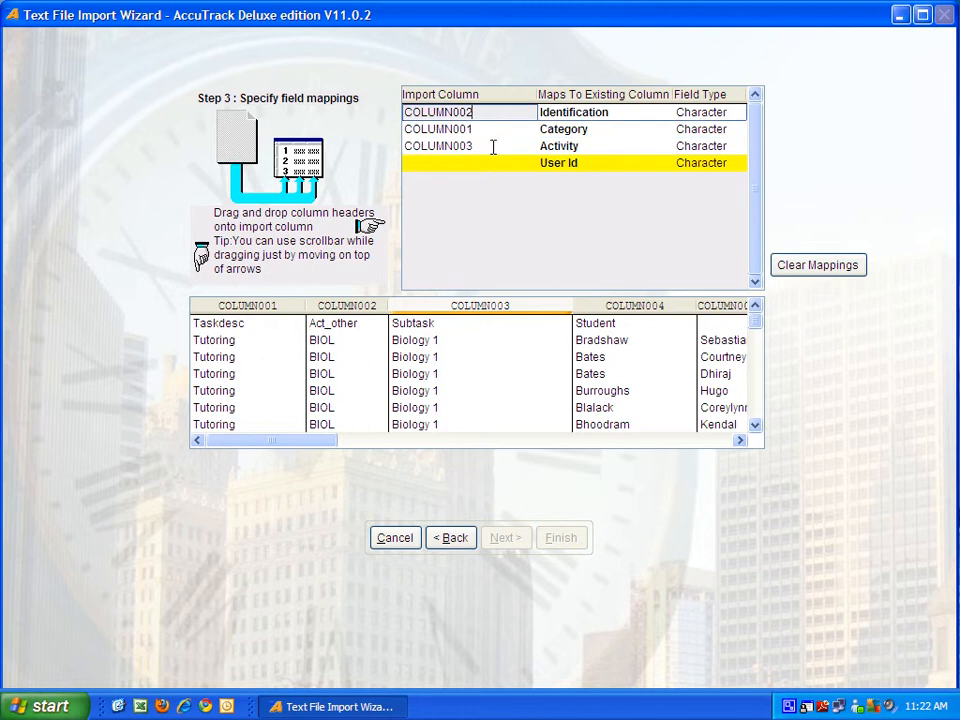
{"action": "left_click", "coordinate": [493, 147]}
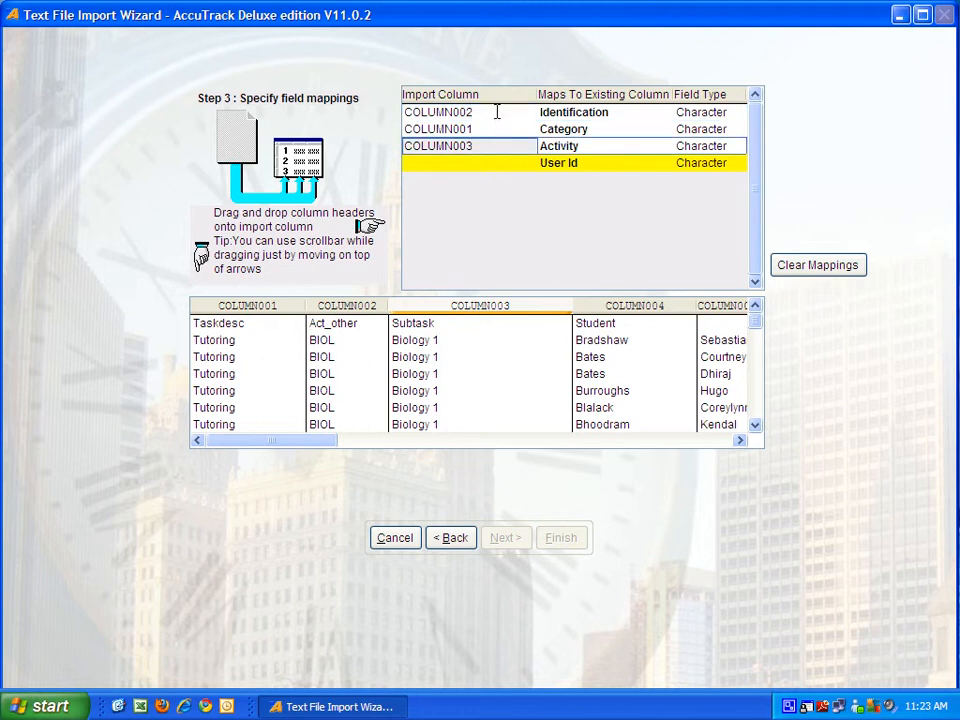
{"action": "left_click", "coordinate": [496, 112]}
{"action": "left_click", "coordinate": [491, 141]}
{"action": "left_click", "coordinate": [490, 113]}
{"action": "left_click", "coordinate": [489, 146]}
{"action": "left_click", "coordinate": [486, 112]}
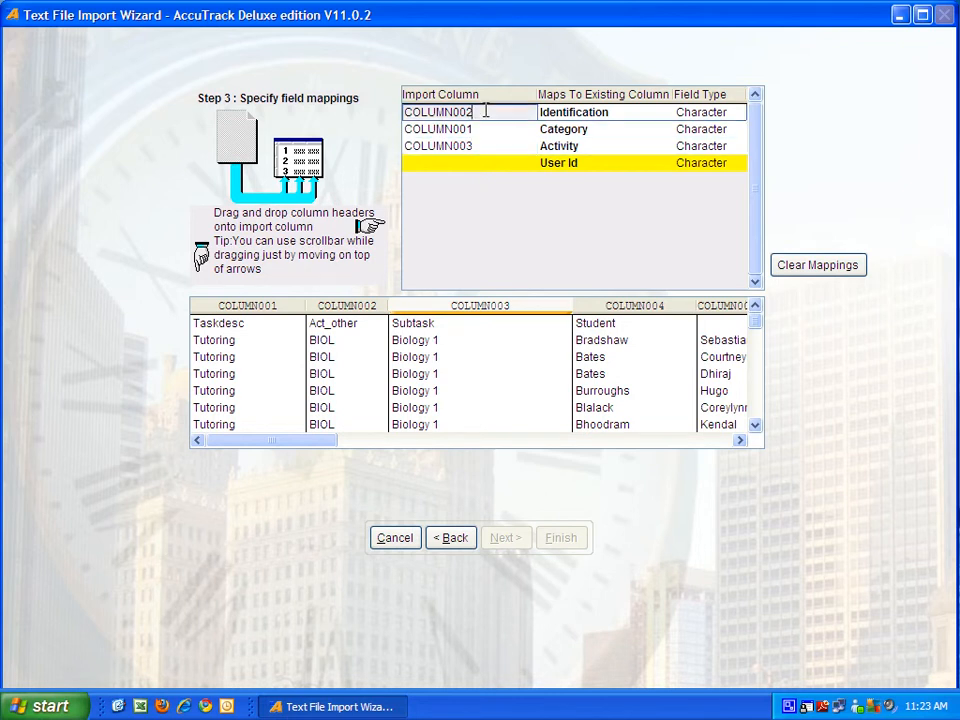
{"action": "left_click", "coordinate": [501, 146]}
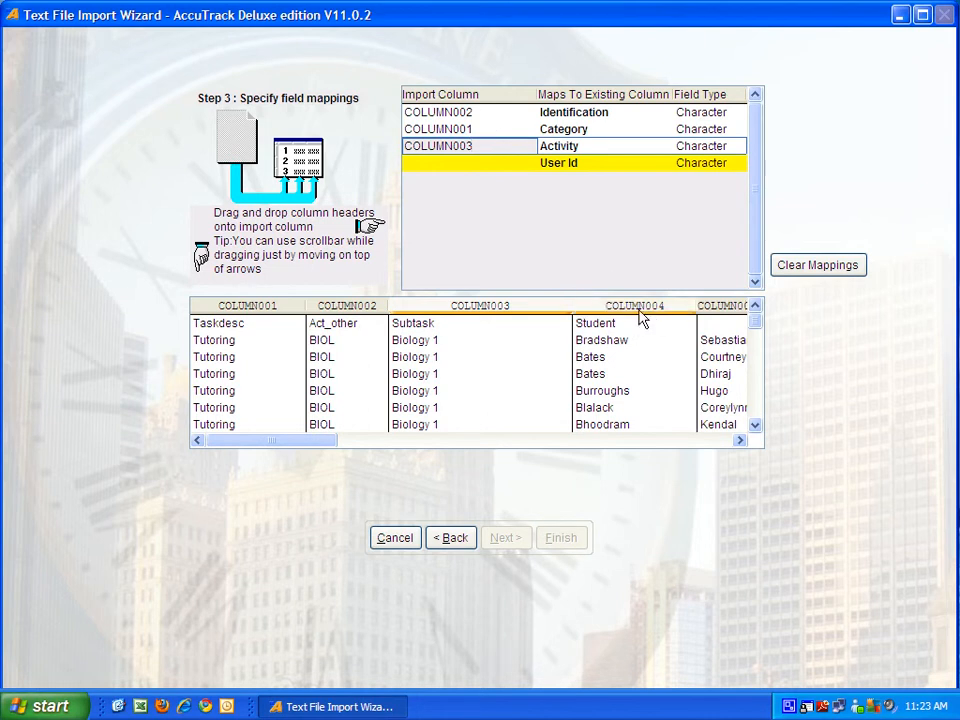
- Map COLUMN007 to User Id and continue to the record selection
{"action": "left_click", "coordinate": [696, 441]}
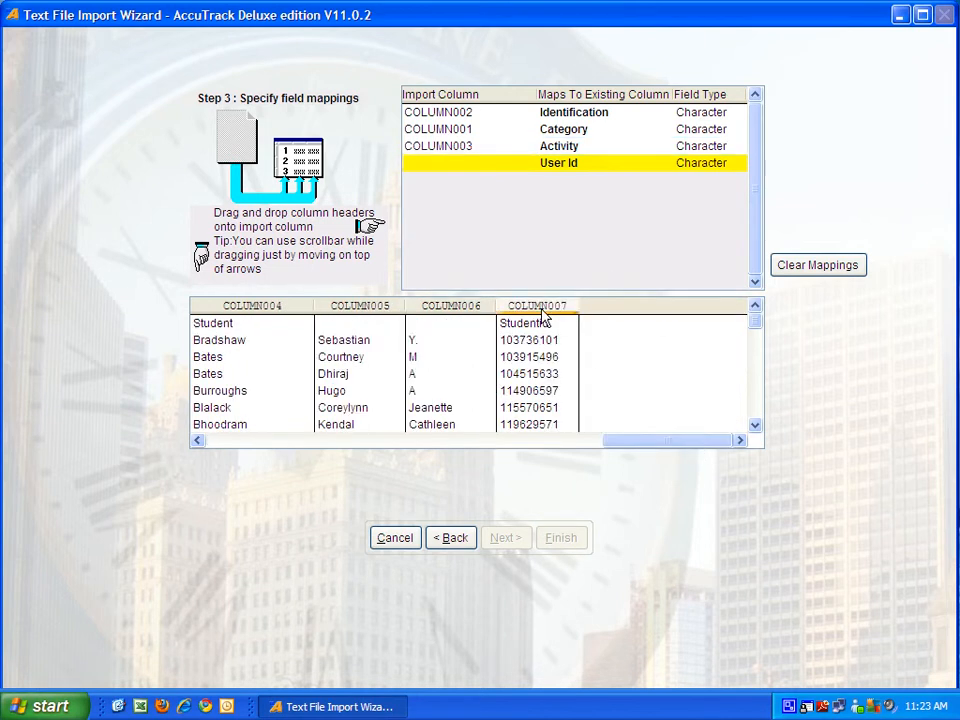
{"action": "left_click_drag", "start_coordinate": [543, 315], "coordinate": [454, 218]}
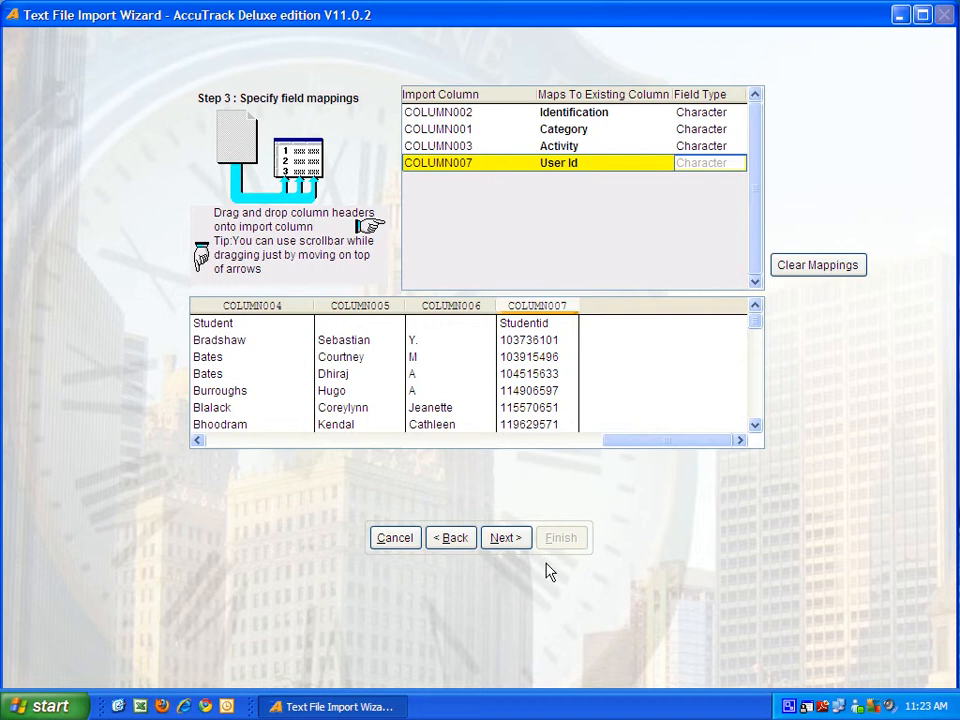
{"action": "left_click", "coordinate": [517, 540]}
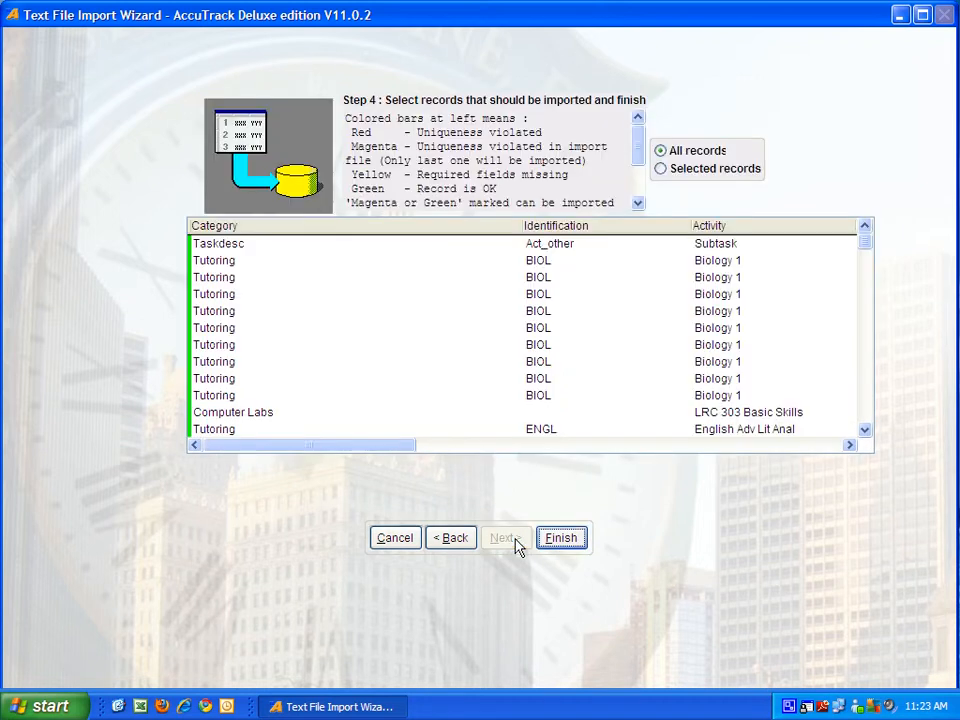
- Check the records in the import preview and finish the import with all records included
{"action": "left_click", "coordinate": [865, 404]}
{"action": "left_click", "coordinate": [863, 397]}
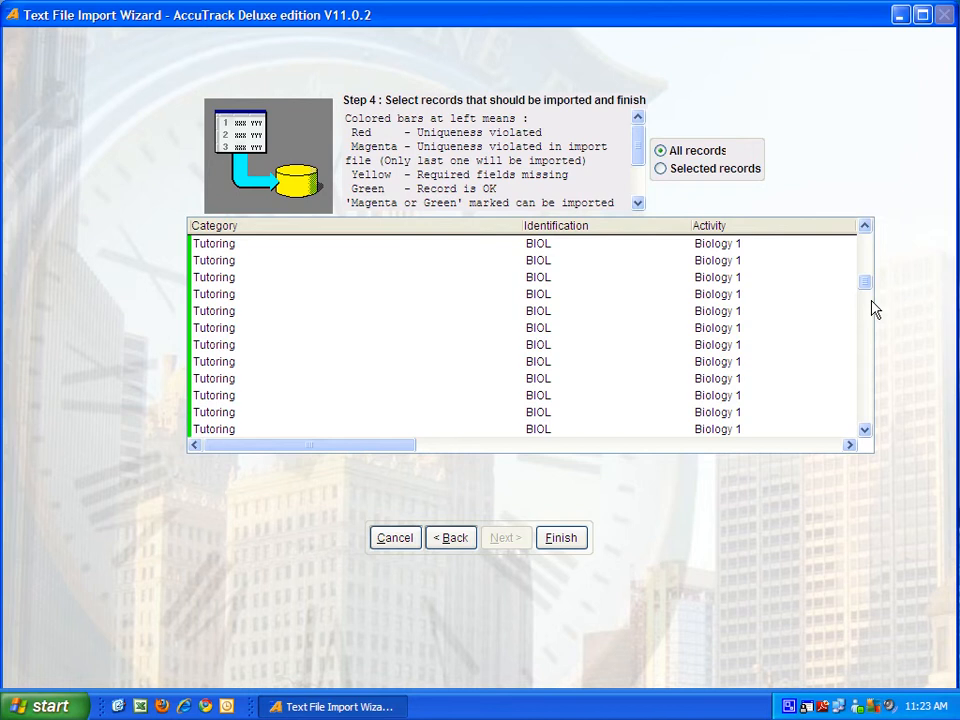
{"action": "left_click_drag", "start_coordinate": [868, 282], "coordinate": [867, 242]}
{"action": "left_click", "coordinate": [569, 535]}
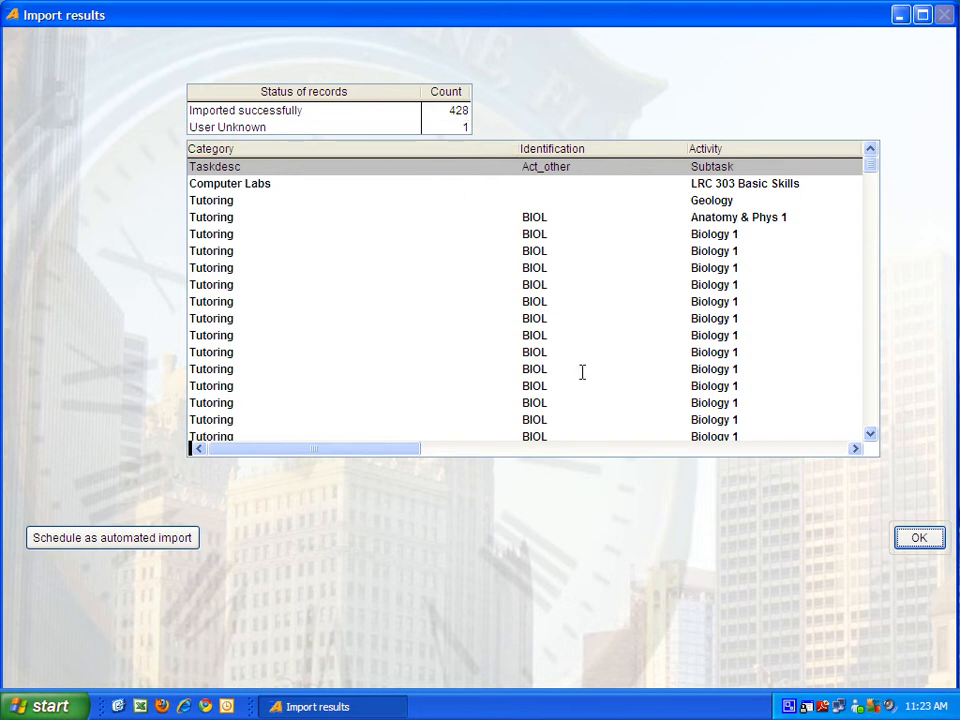
- Schedule the import as an automated task running Monday to Sunday at 02 AM and 11 AM
{"action": "left_click", "coordinate": [135, 543]}
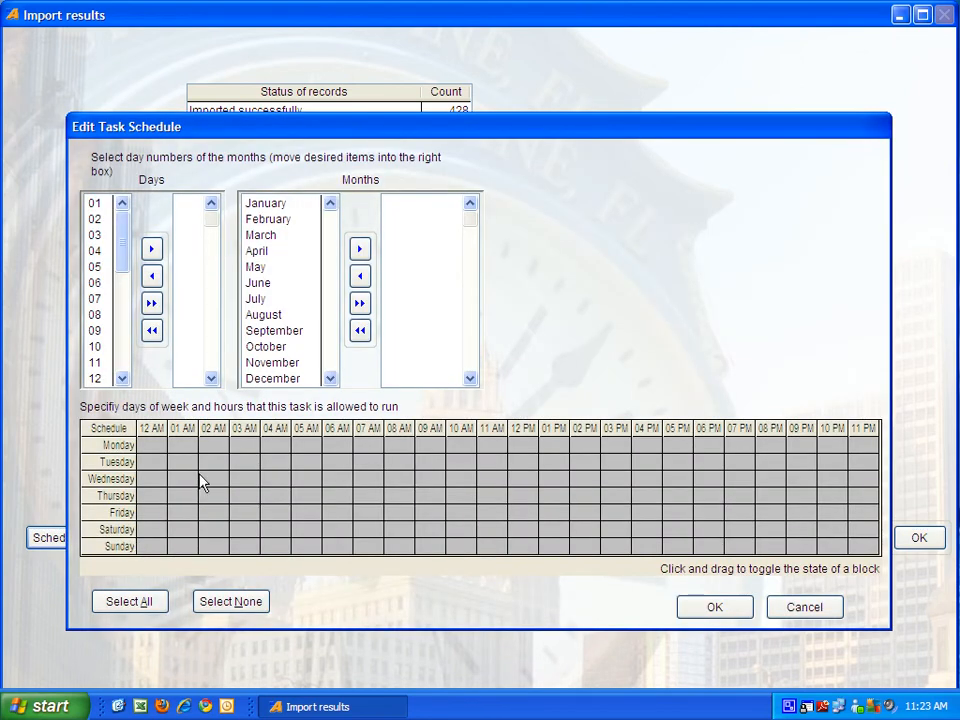
{"action": "left_click", "coordinate": [216, 448]}
{"action": "left_click_drag", "start_coordinate": [220, 460], "coordinate": [216, 548]}
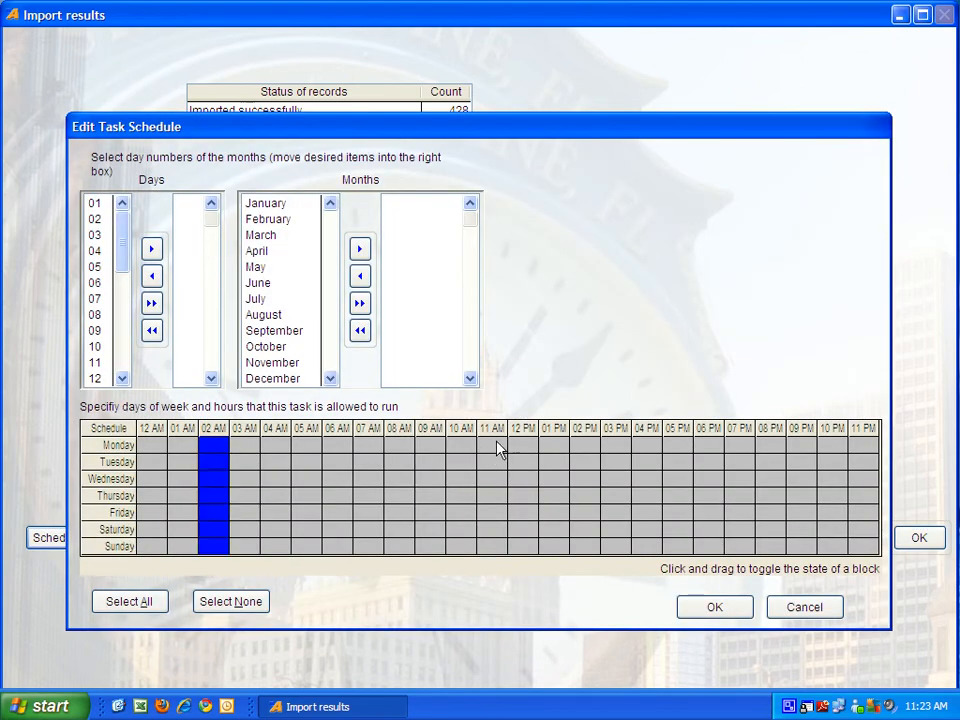
{"action": "left_click_drag", "start_coordinate": [497, 448], "coordinate": [502, 581]}
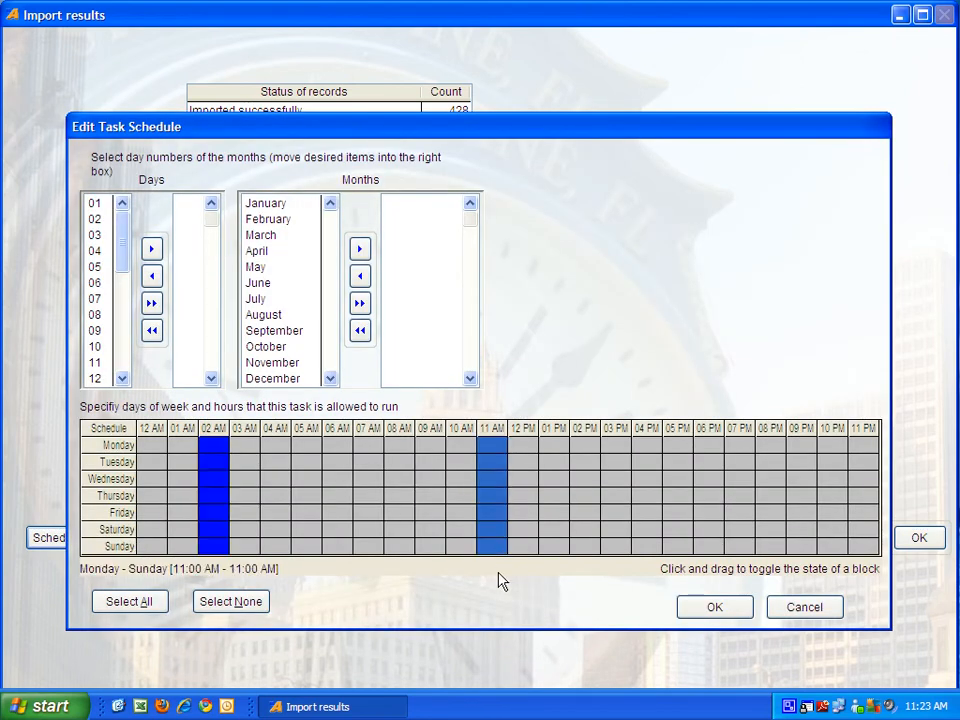
- Include all day numbers and all months in the task schedule, save it, and close the import results
{"action": "left_click", "coordinate": [153, 305]}
{"action": "left_click", "coordinate": [361, 302]}
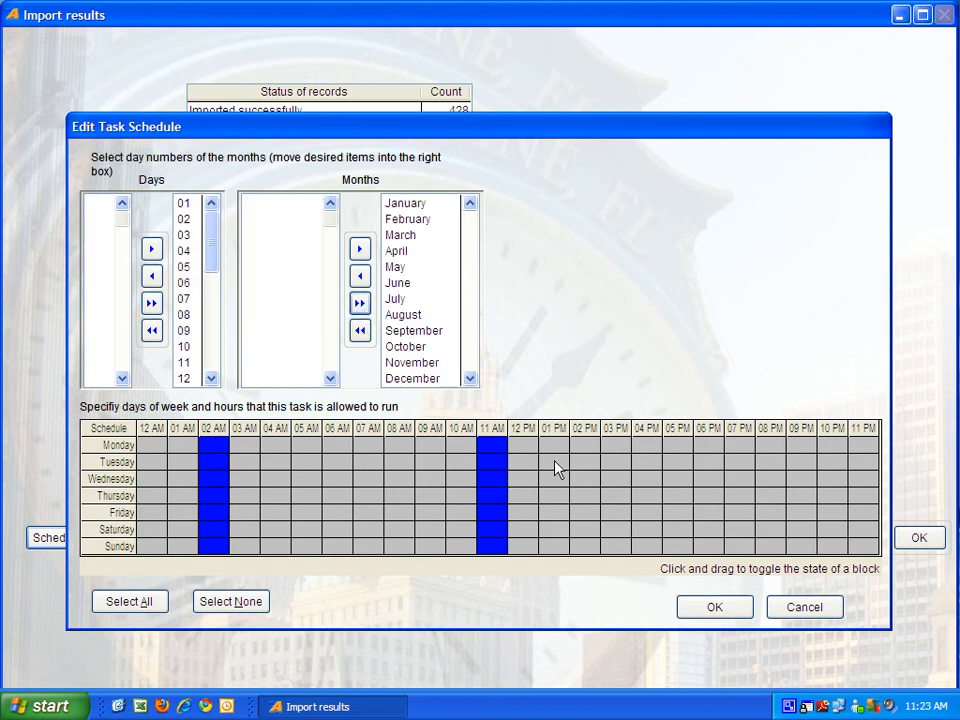
{"action": "left_click", "coordinate": [713, 609]}
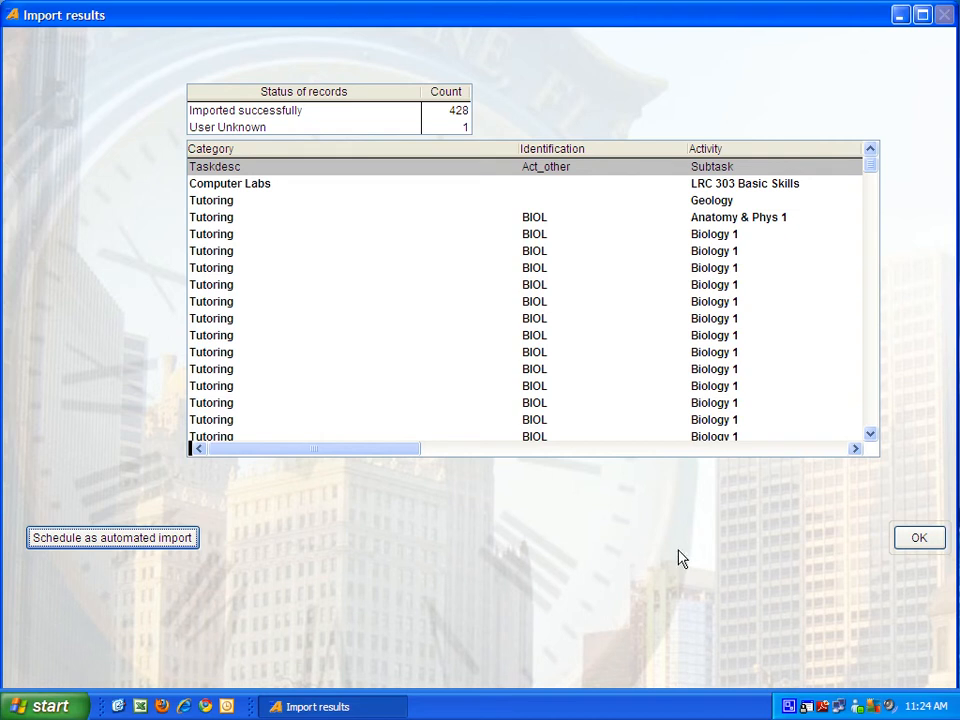
{"action": "left_click", "coordinate": [919, 540]}
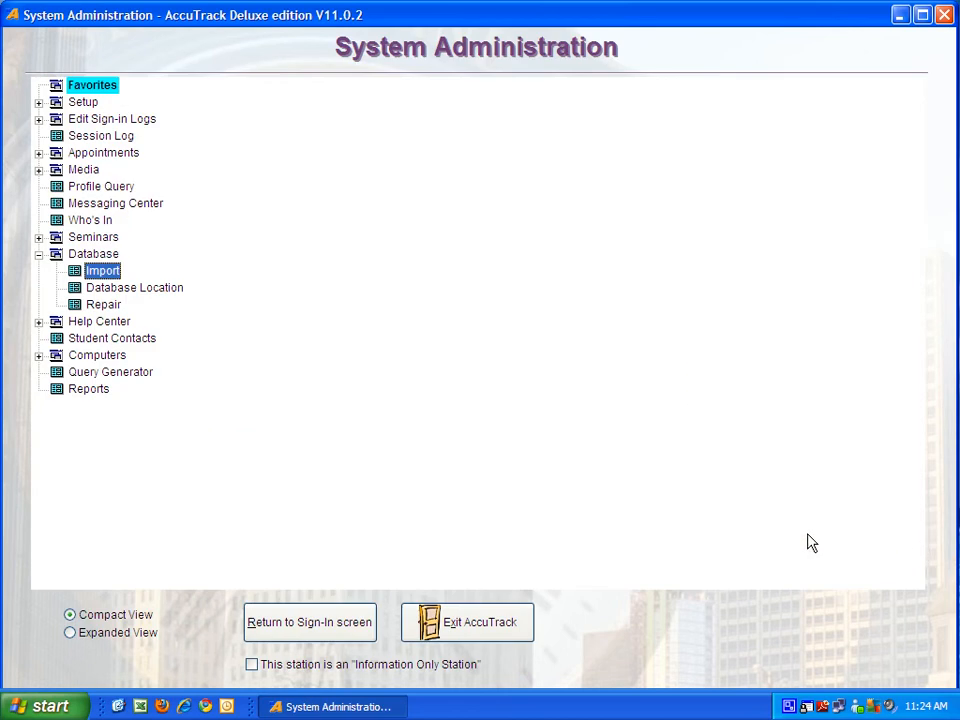
- Open the student registration setup and examine the students registered for the Tutoring activity BIOL - Biology 1
{"action": "left_click", "coordinate": [38, 104]}
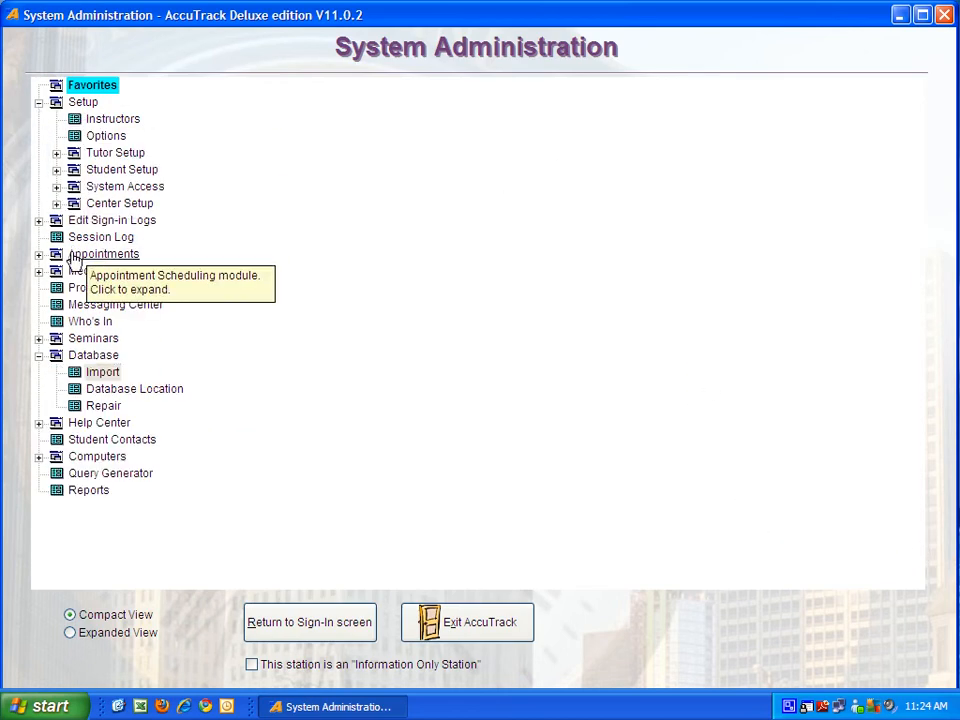
{"action": "left_click", "coordinate": [56, 170]}
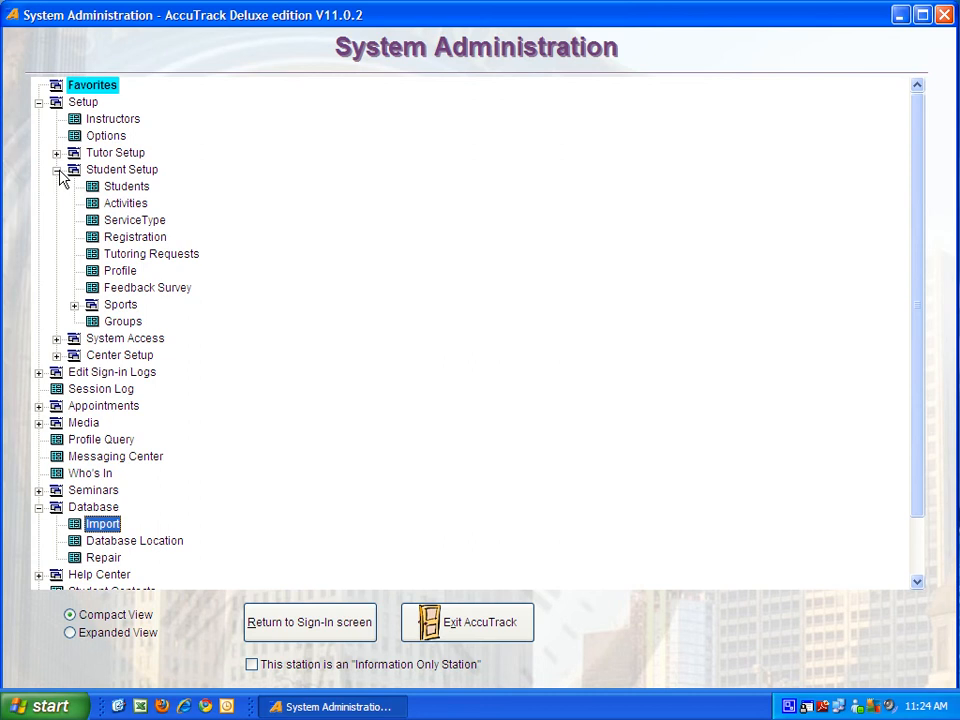
{"action": "left_click", "coordinate": [126, 234]}
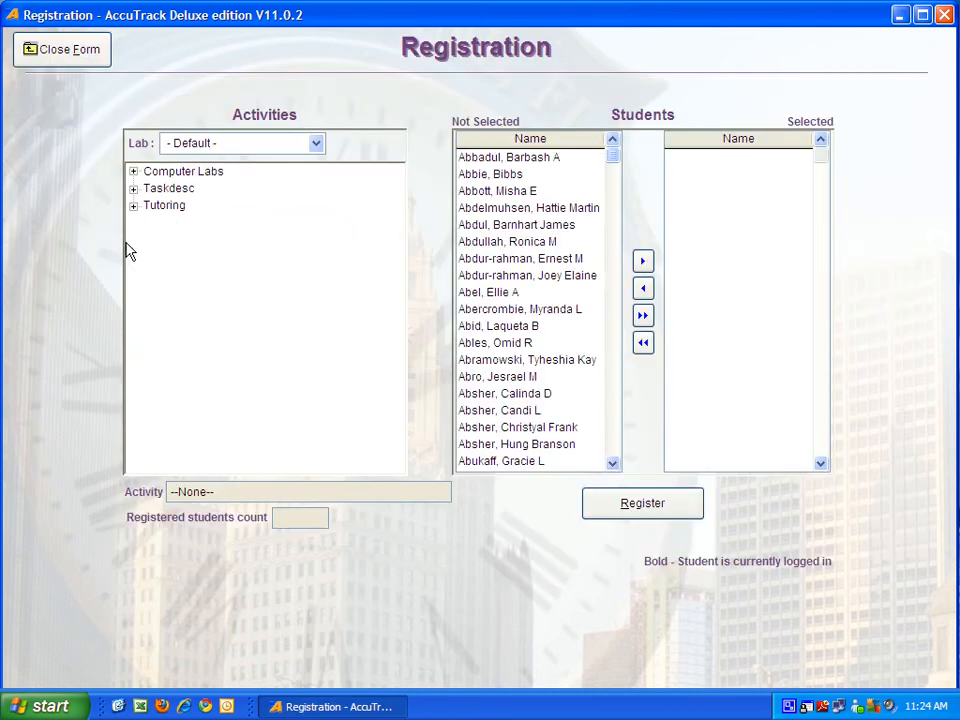
{"action": "left_click", "coordinate": [134, 206]}
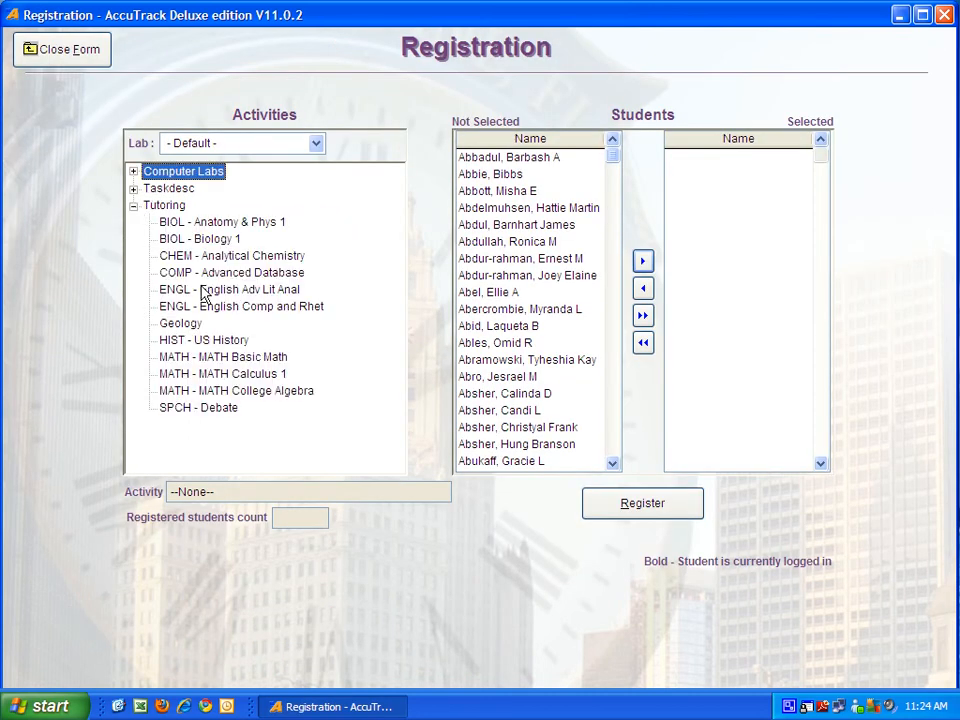
{"action": "left_click", "coordinate": [199, 239]}
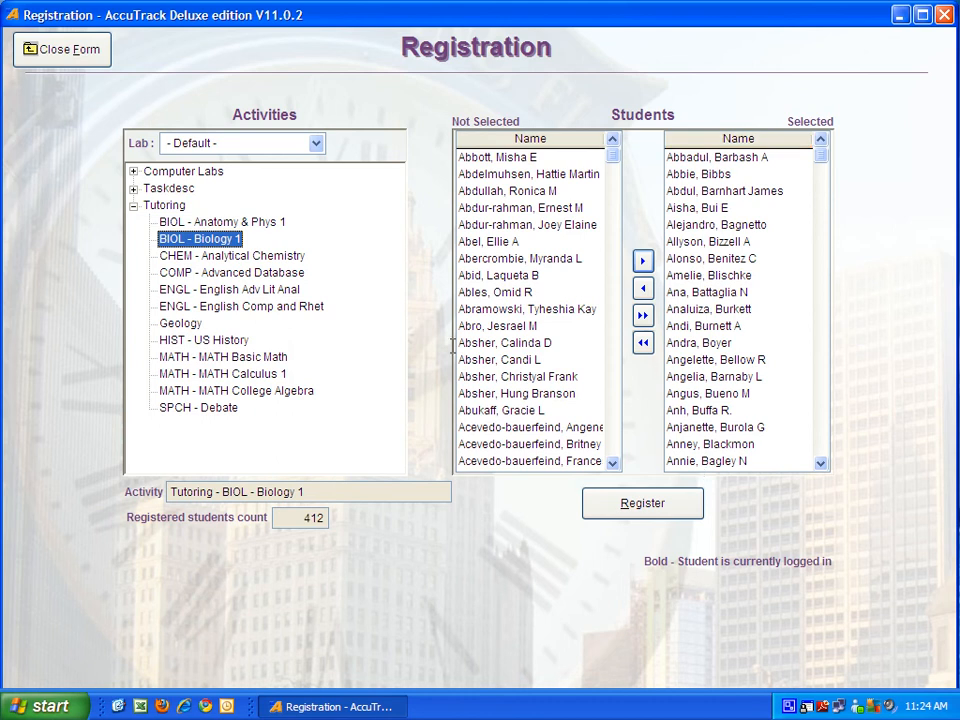
- Check the registered students of the chemistry, database, English, anatomy, math and debate tutoring activities, and close the registration form
{"action": "left_click", "coordinate": [276, 258]}
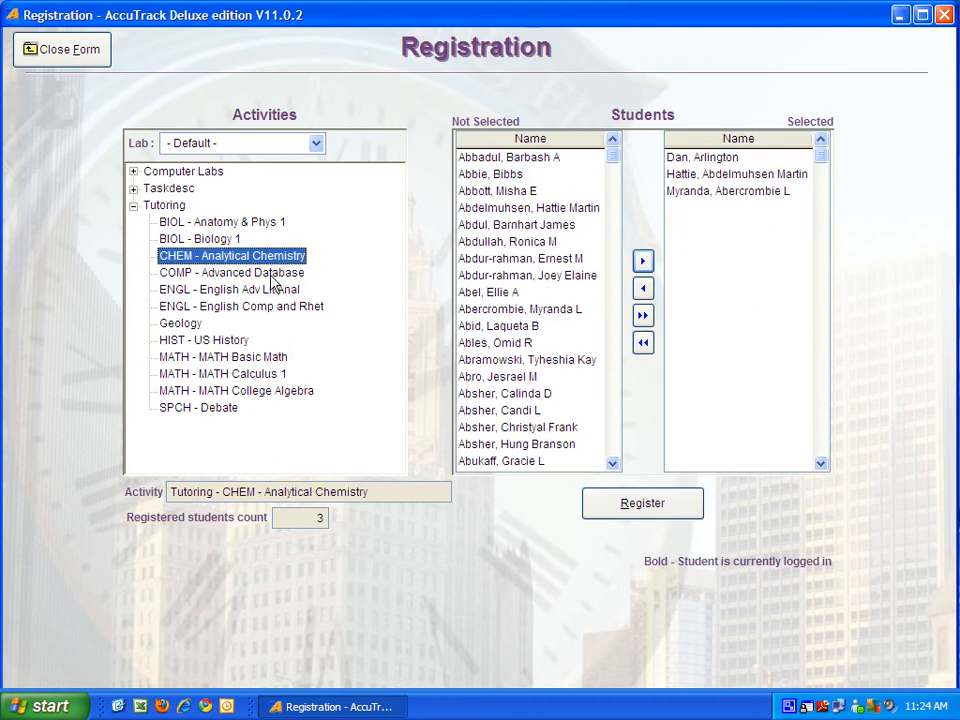
{"action": "left_click", "coordinate": [270, 275]}
{"action": "left_click", "coordinate": [266, 306]}
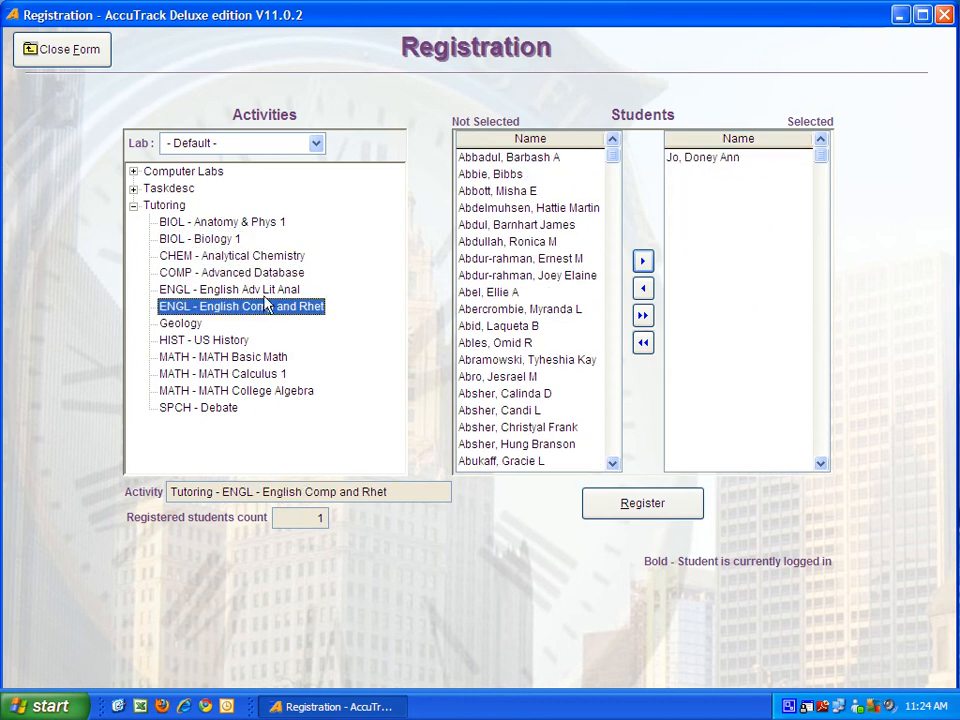
{"action": "left_click", "coordinate": [262, 289]}
{"action": "left_click", "coordinate": [259, 257]}
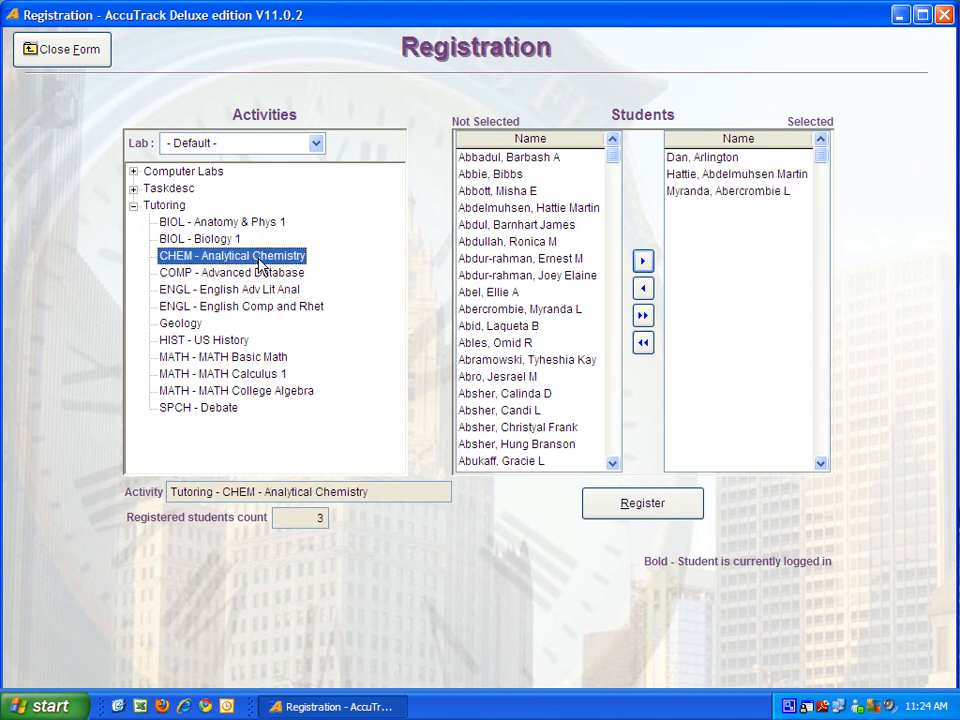
{"action": "left_click", "coordinate": [209, 222]}
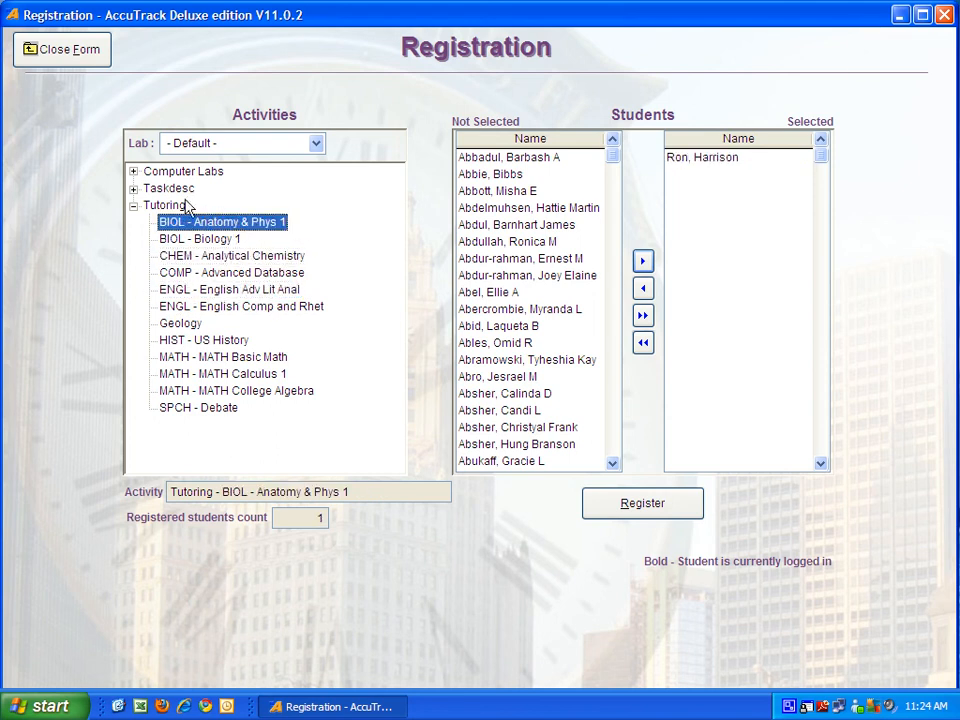
{"action": "left_click", "coordinate": [214, 378]}
{"action": "left_click", "coordinate": [218, 391]}
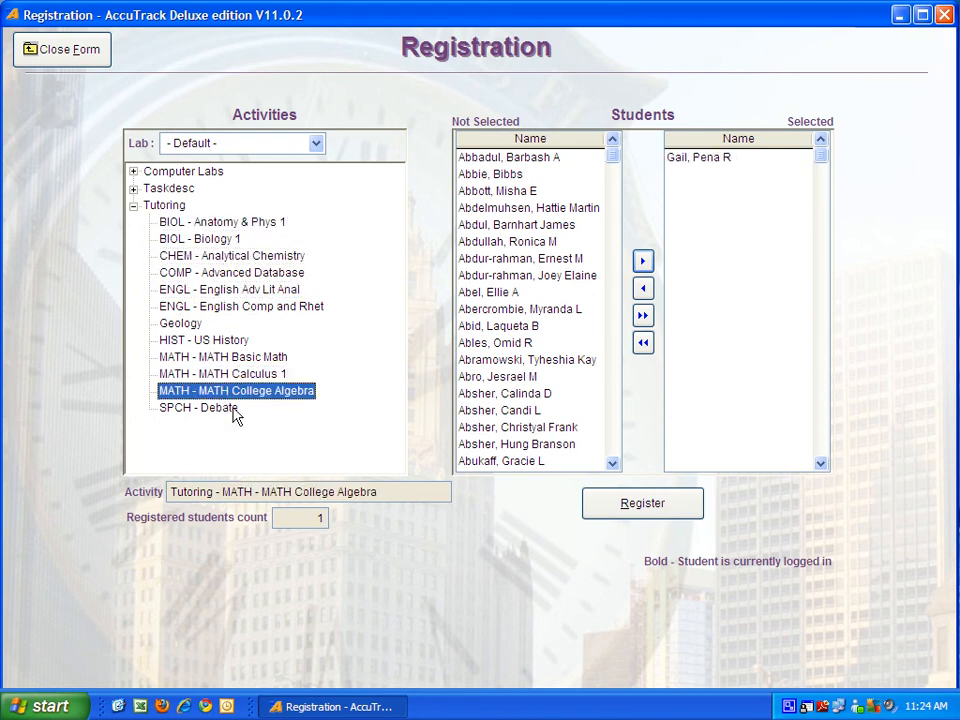
{"action": "left_click", "coordinate": [220, 410]}
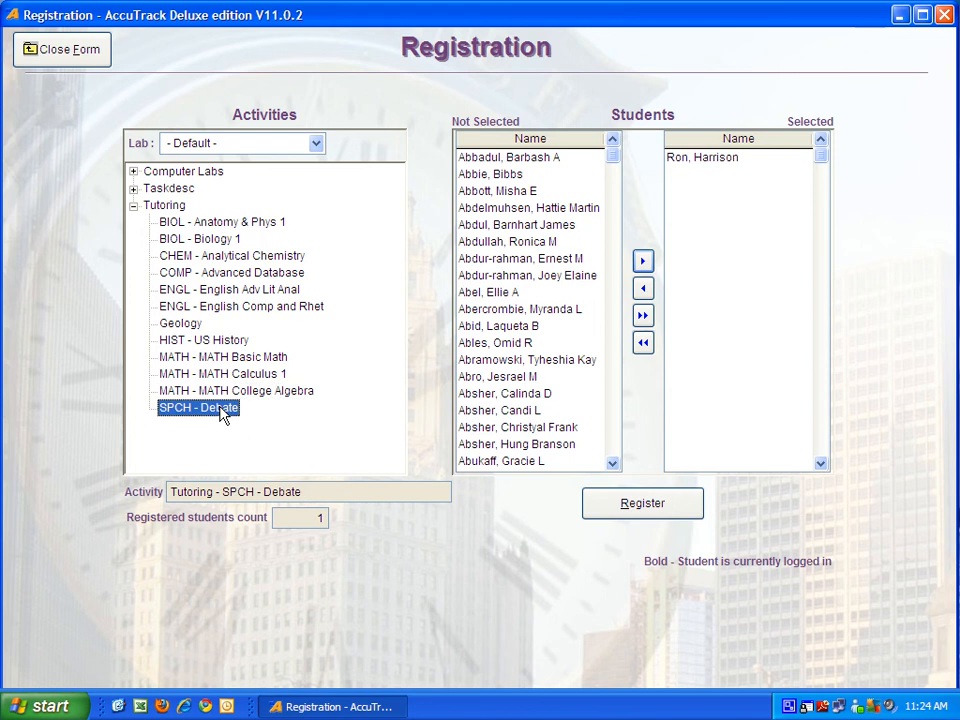
{"action": "left_click", "coordinate": [69, 54]}
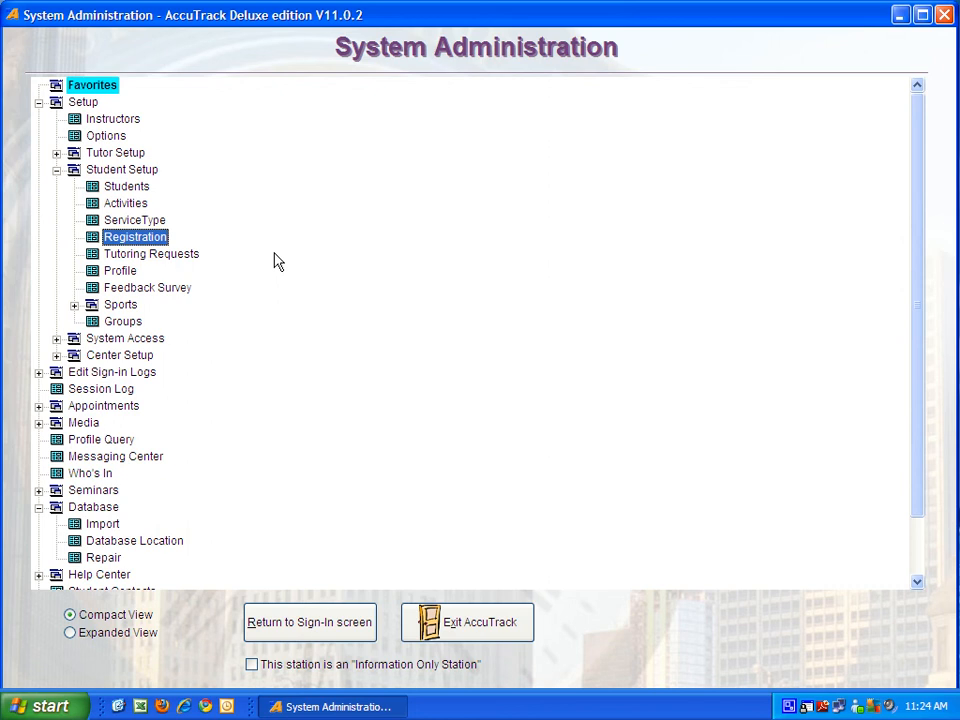
{"action": "left_click", "coordinate": [492, 625]}
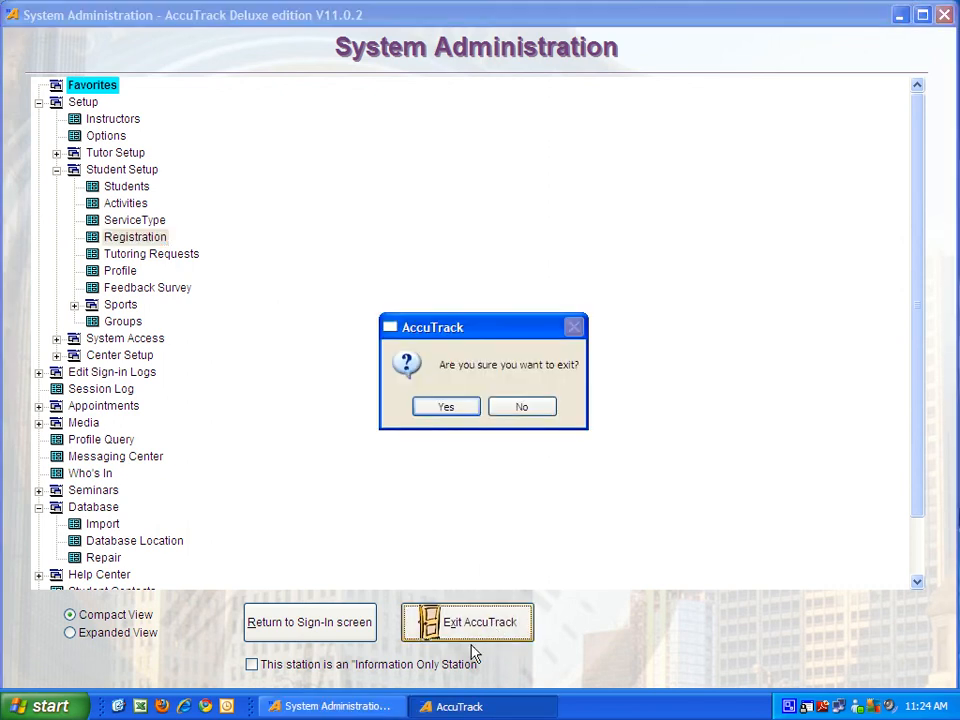
{"action": "left_click", "coordinate": [520, 408]}
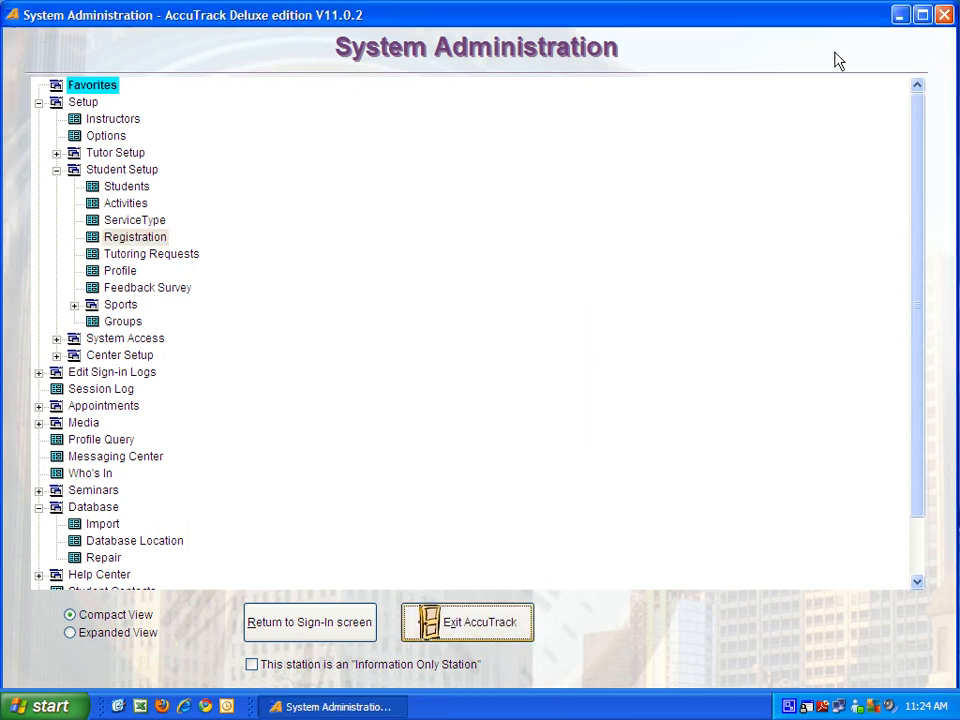
{"action": "left_click", "coordinate": [903, 14]}
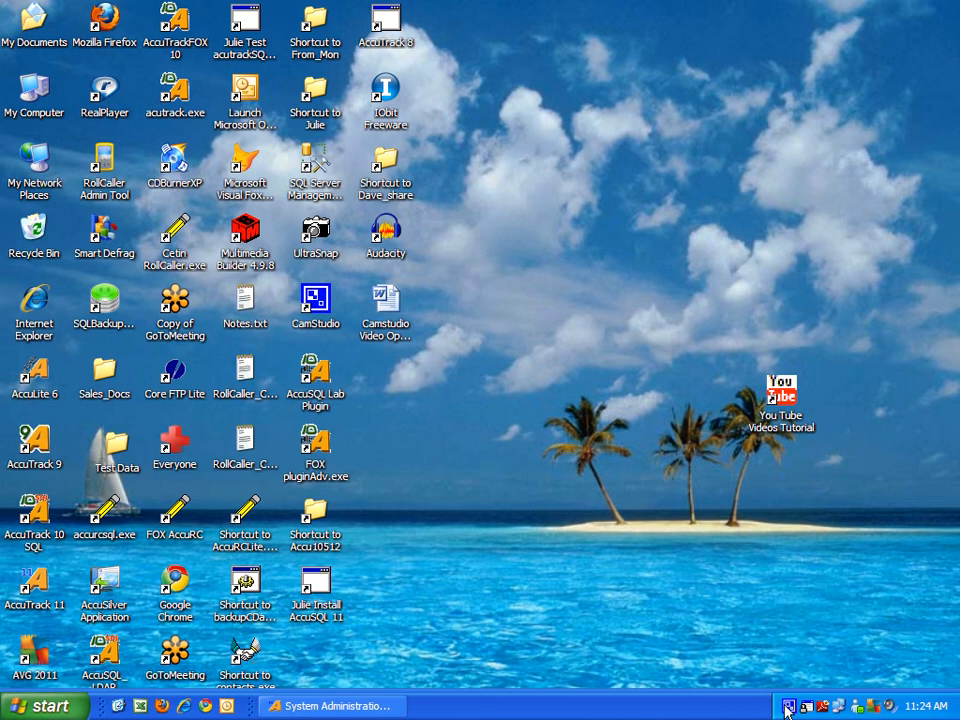
{"action": "left_click", "coordinate": [788, 708]}
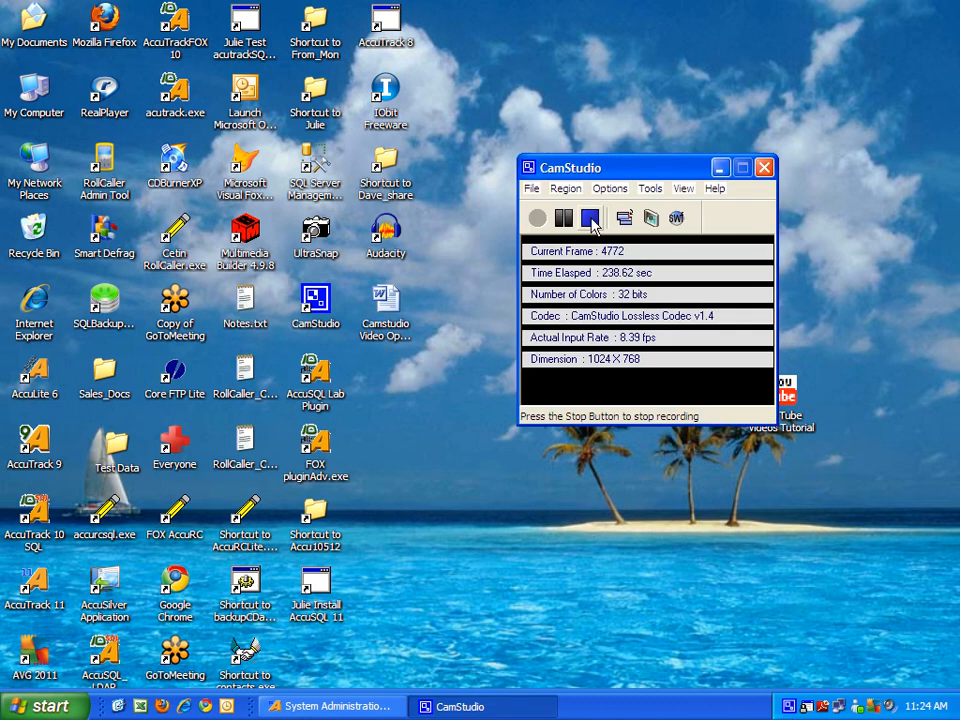